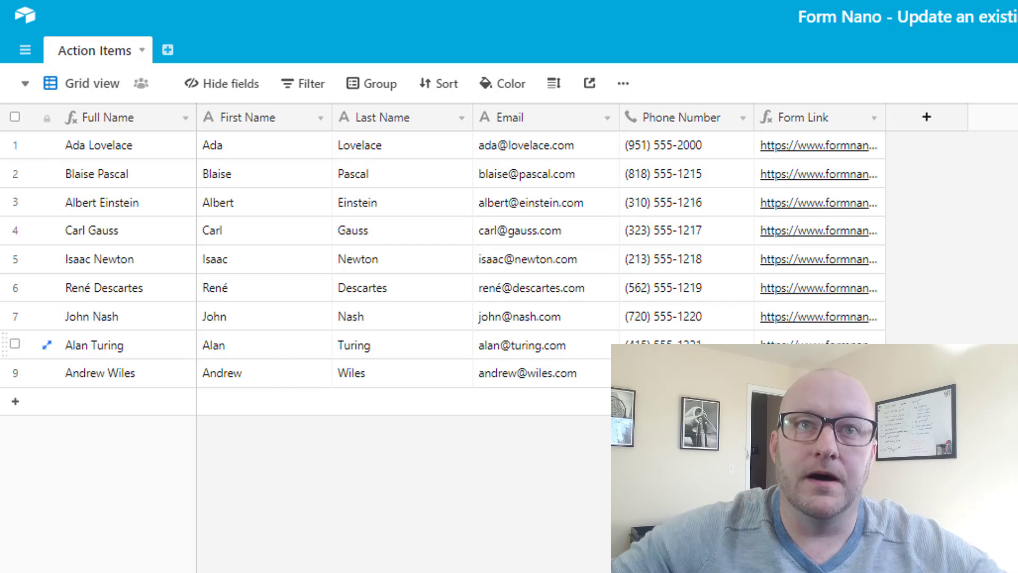
- Open Albert Einstein's FormNano update form from his row-3 Form Link URL
{"action": "left_click", "coordinate": [809, 151]}
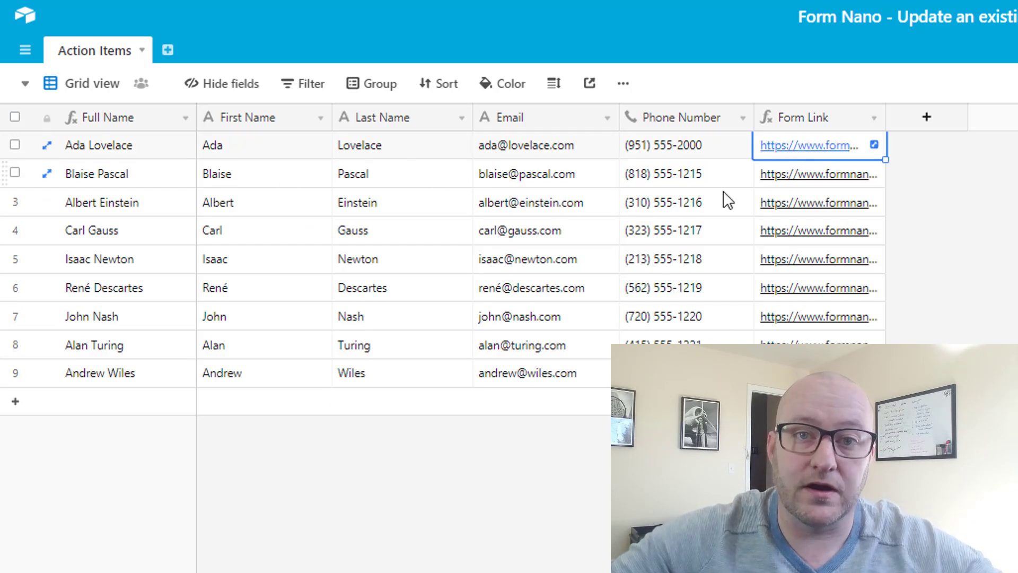
{"action": "left_click", "coordinate": [801, 210]}
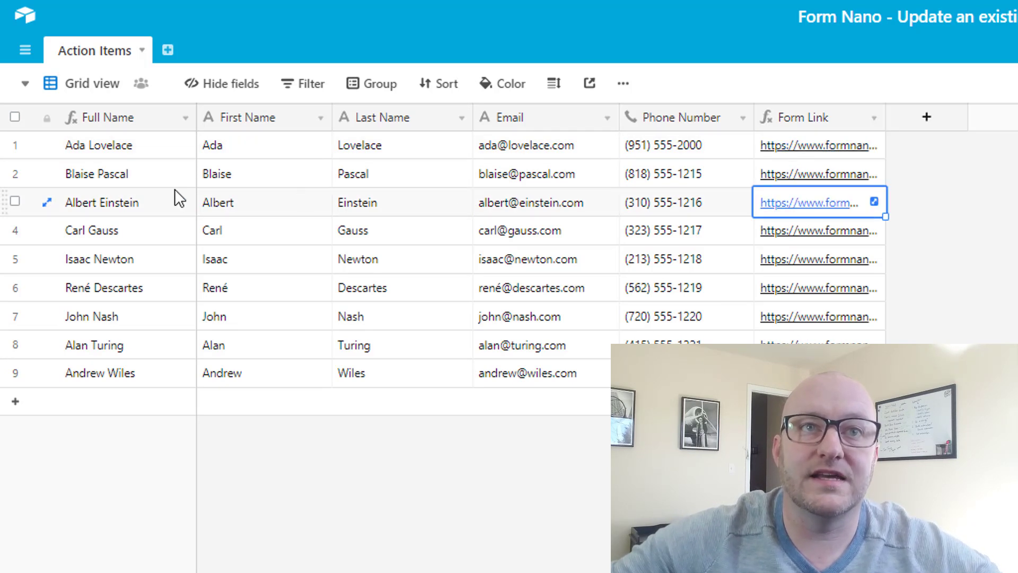
{"action": "left_click", "coordinate": [152, 201]}
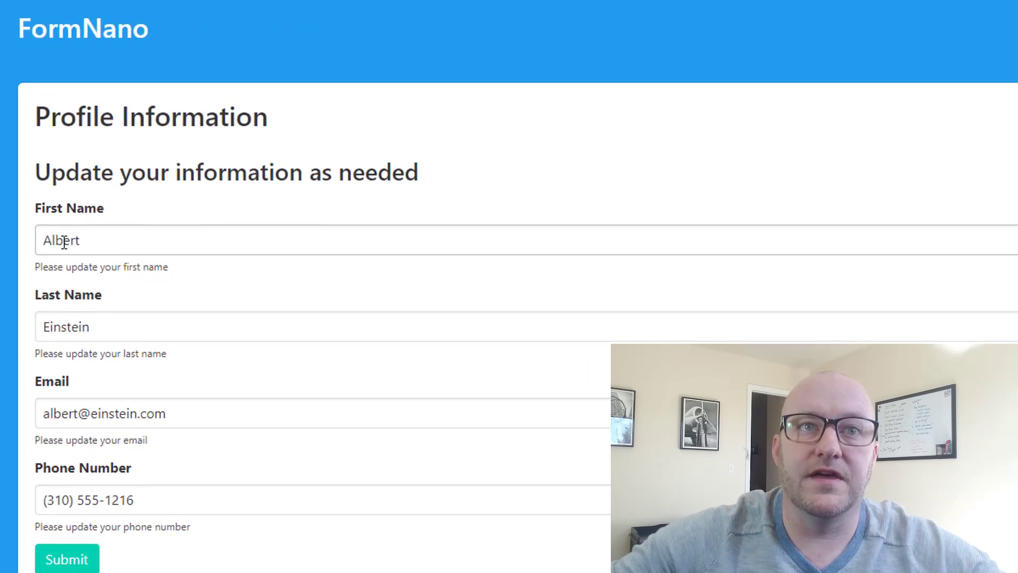
- Change the phone number's last four digits to 1500 in the FormNano form and submit it
{"action": "left_click", "coordinate": [62, 240]}
{"action": "left_click", "coordinate": [98, 332]}
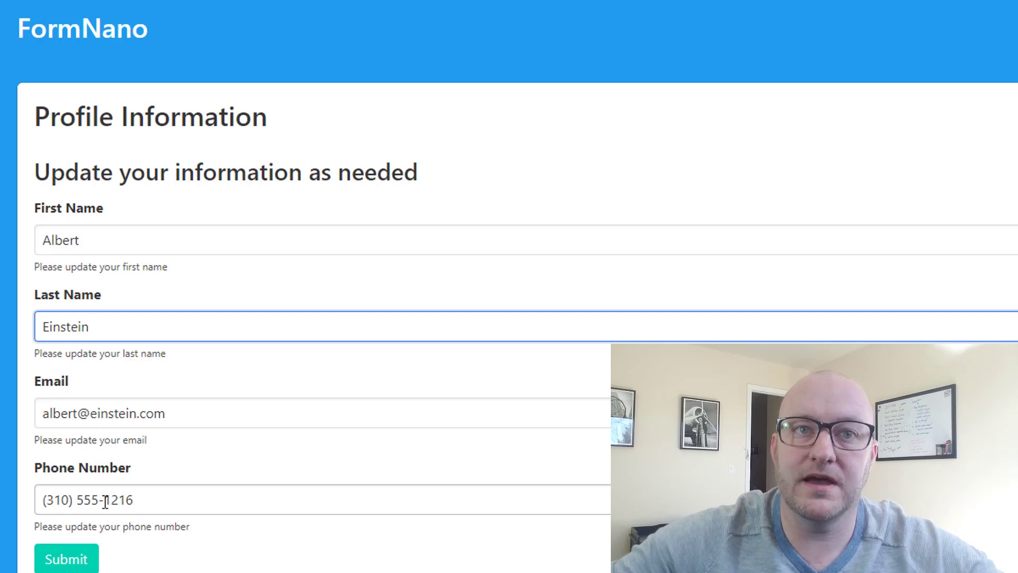
{"action": "left_click_drag", "start_coordinate": [105, 499], "coordinate": [136, 502]}
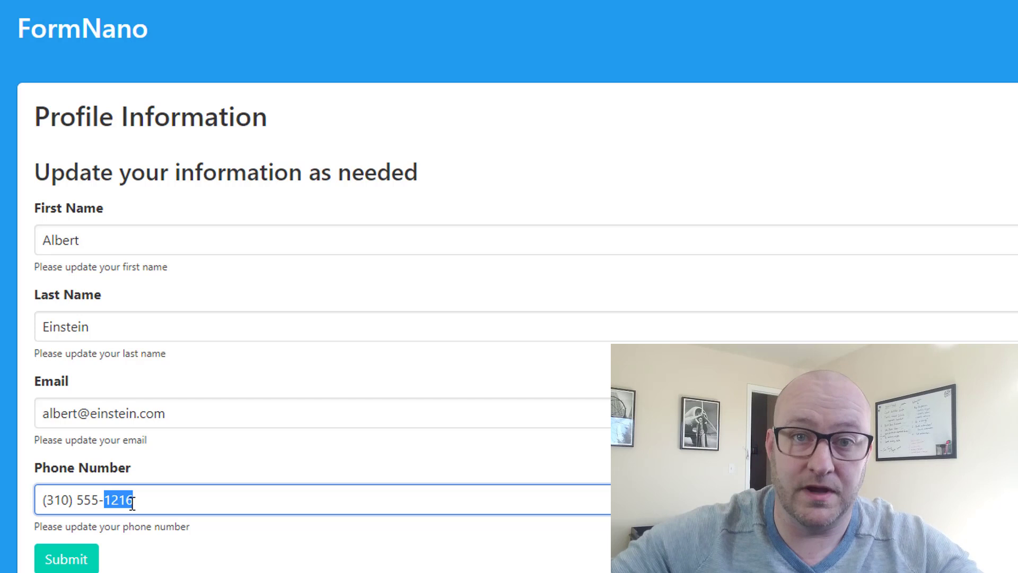
{"action": "type", "text": "1500"}
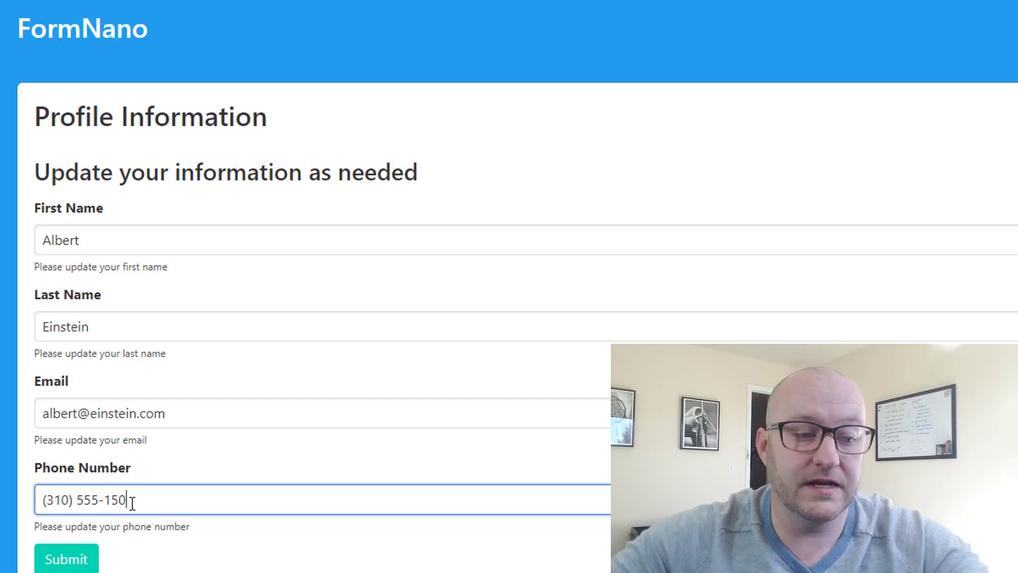
{"action": "left_click", "coordinate": [66, 561]}
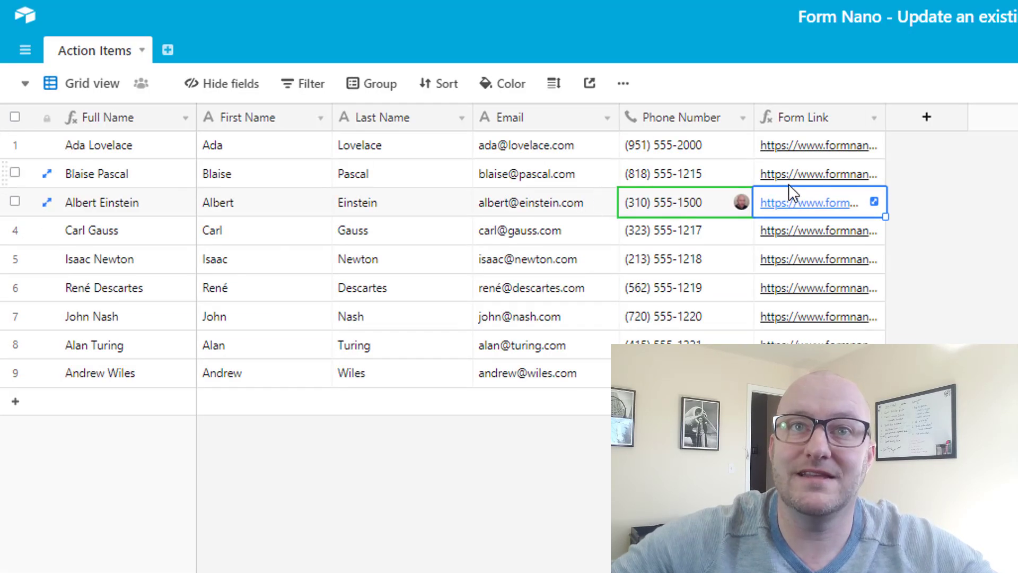
{"action": "left_click", "coordinate": [643, 209]}
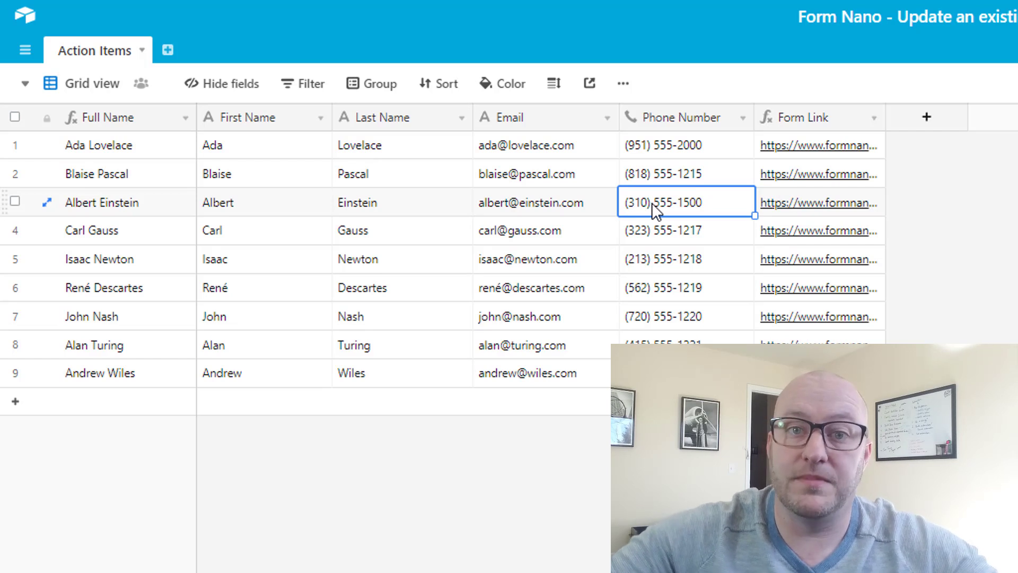
{"action": "left_click", "coordinate": [153, 199]}
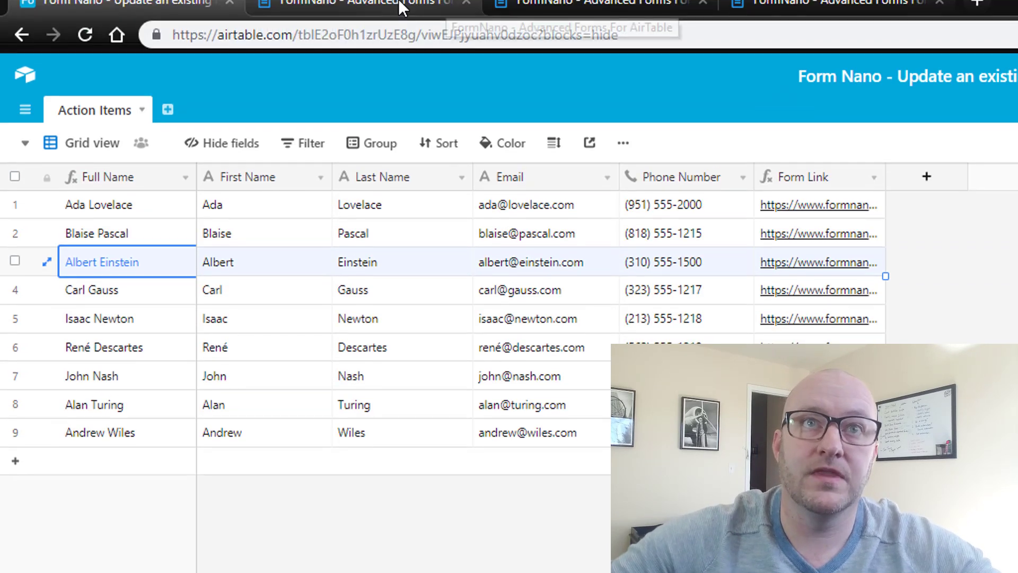
{"action": "left_click", "coordinate": [470, 12]}
- Close the Thank you and Profile form tabs and go to the FormNano dashboard
{"action": "left_click", "coordinate": [466, 17]}
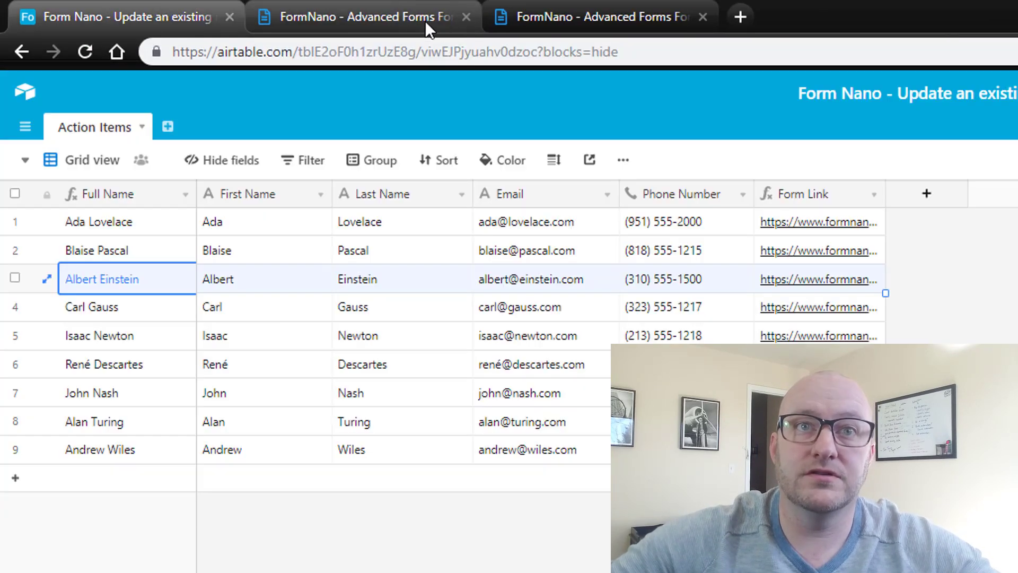
{"action": "left_click", "coordinate": [399, 22]}
{"action": "left_click", "coordinate": [462, 16]}
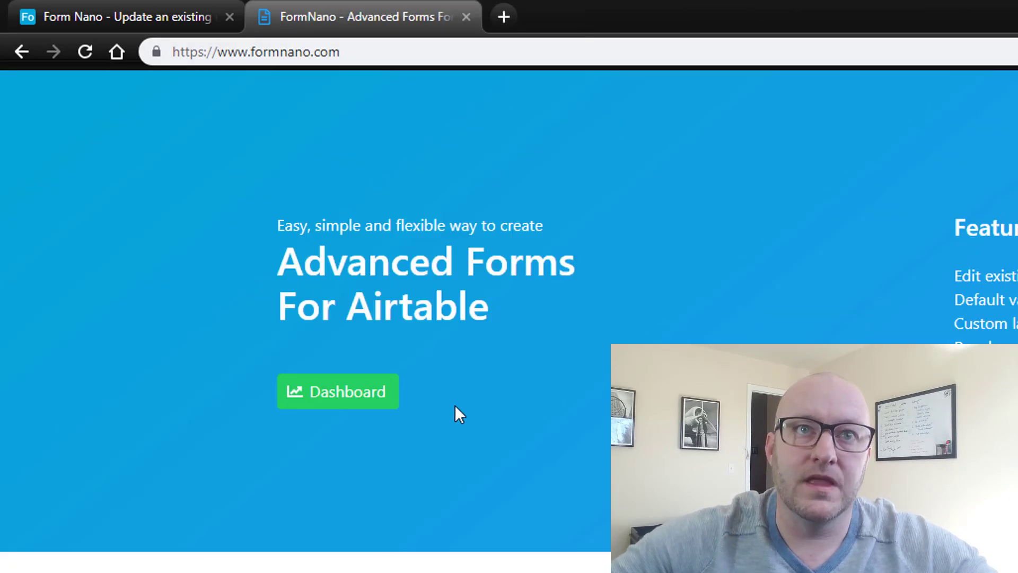
{"action": "left_click", "coordinate": [375, 402]}
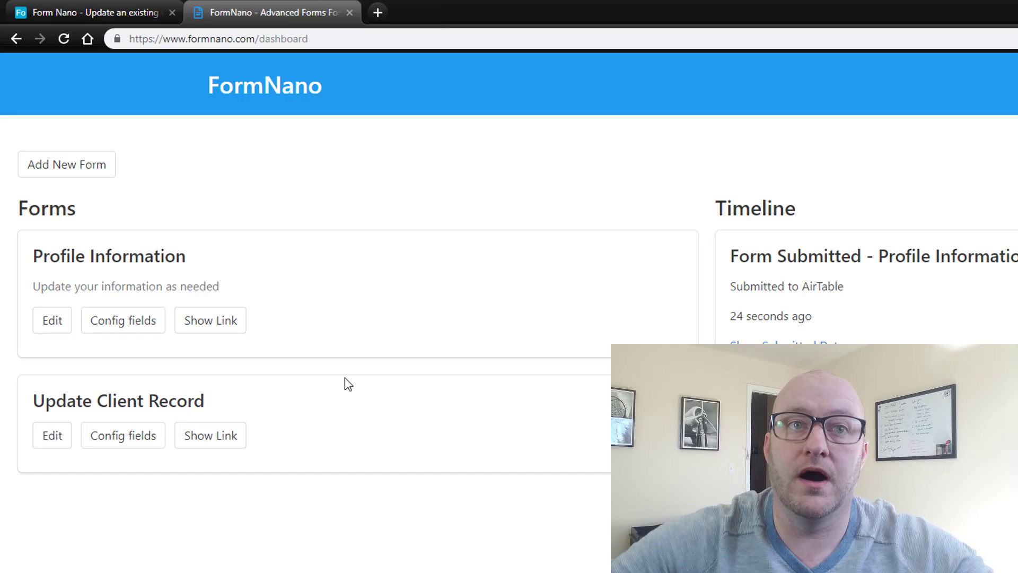
- Start a new FormNano form and walk through its Name, API Key and Base Id fields
{"action": "left_click", "coordinate": [67, 170]}
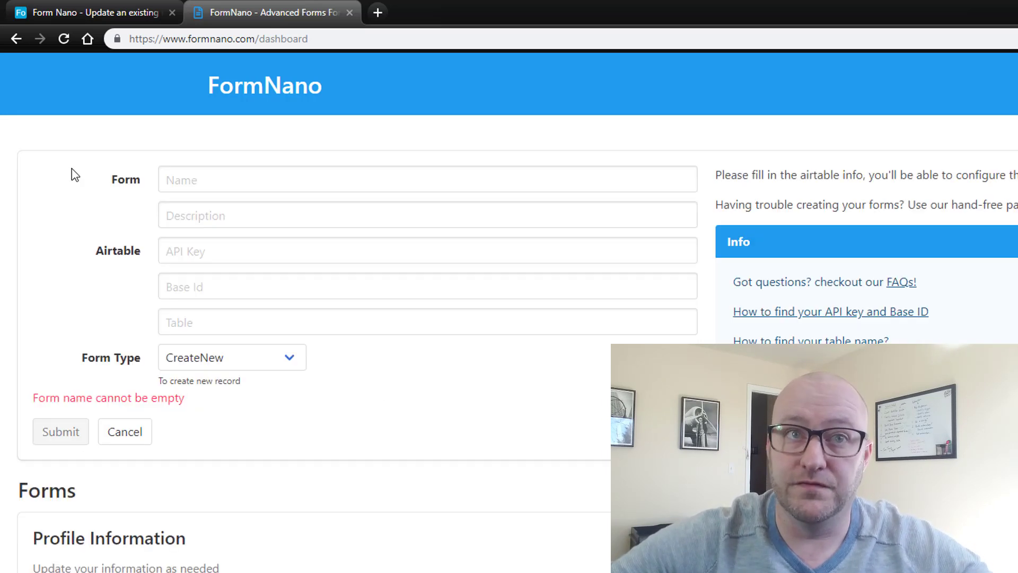
{"action": "left_click", "coordinate": [179, 182]}
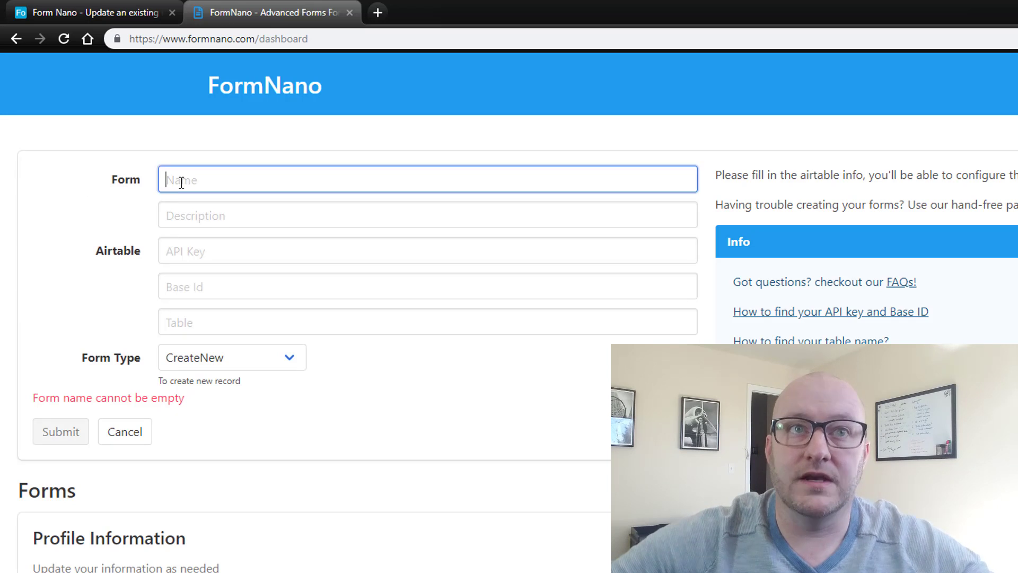
{"action": "left_click", "coordinate": [181, 252]}
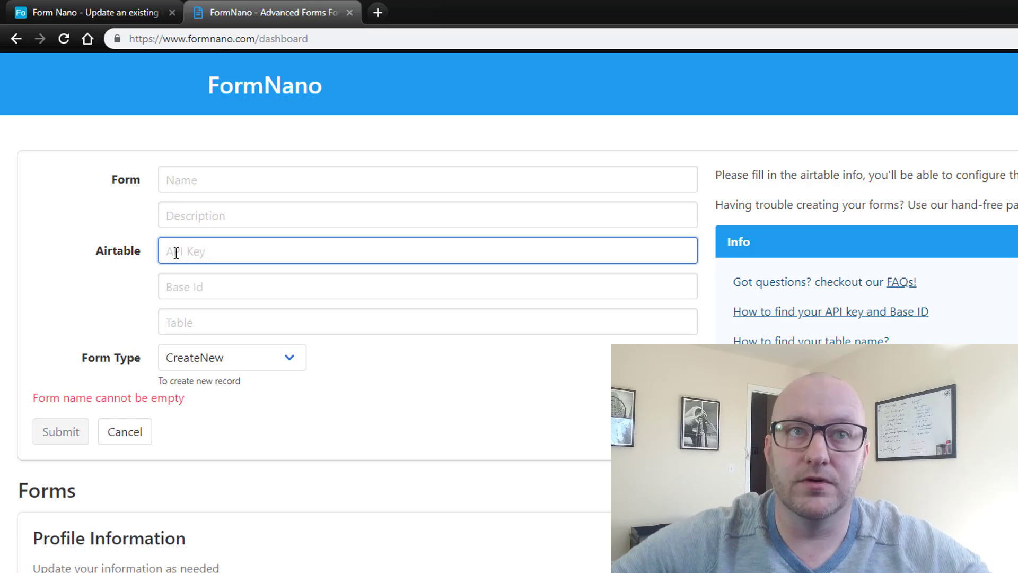
{"action": "left_click", "coordinate": [176, 286]}
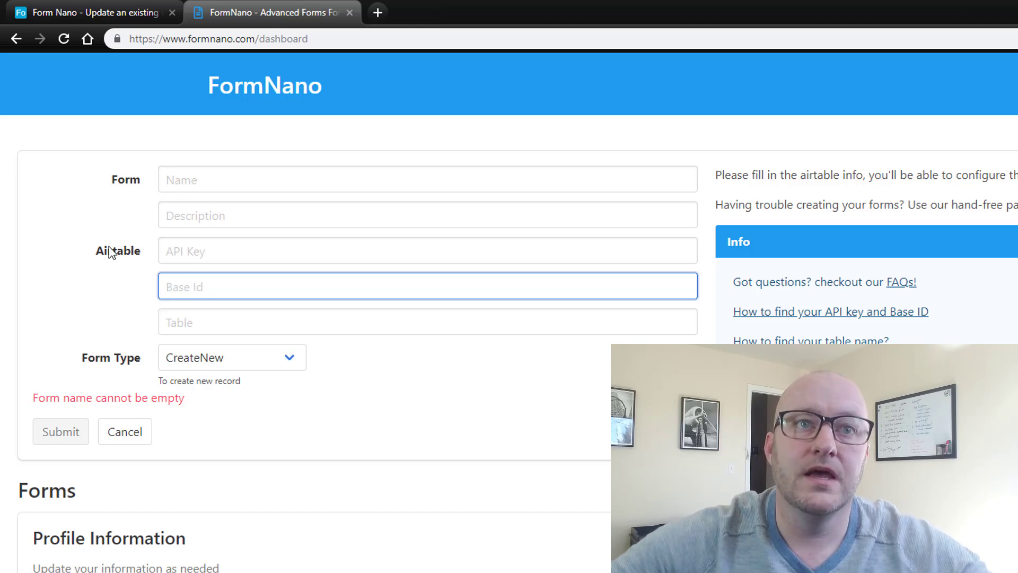
{"action": "left_click", "coordinate": [187, 183]}
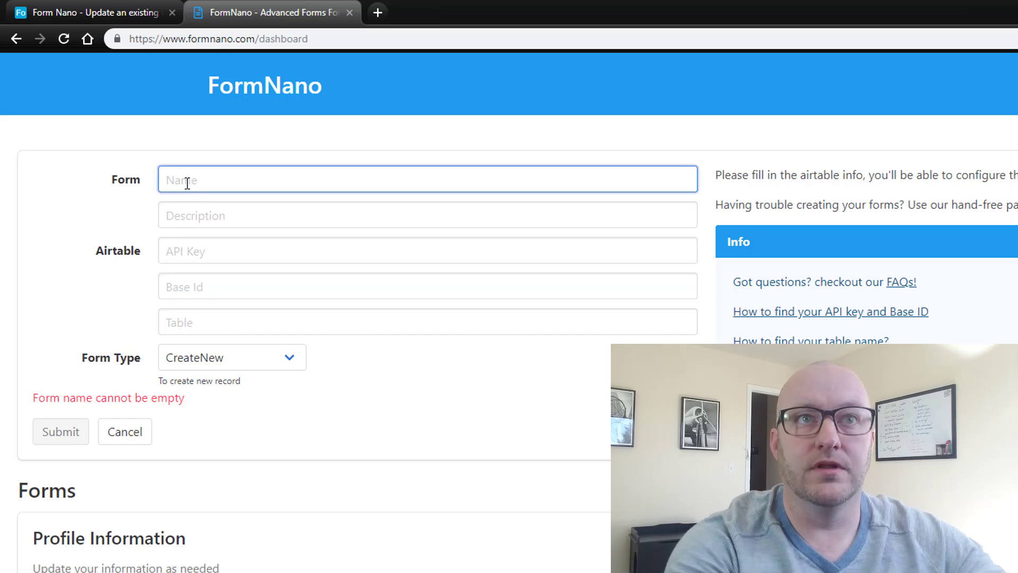
- Back in the Airtable Action Items grid, delete the Form Link column
{"action": "left_click", "coordinate": [94, 13]}
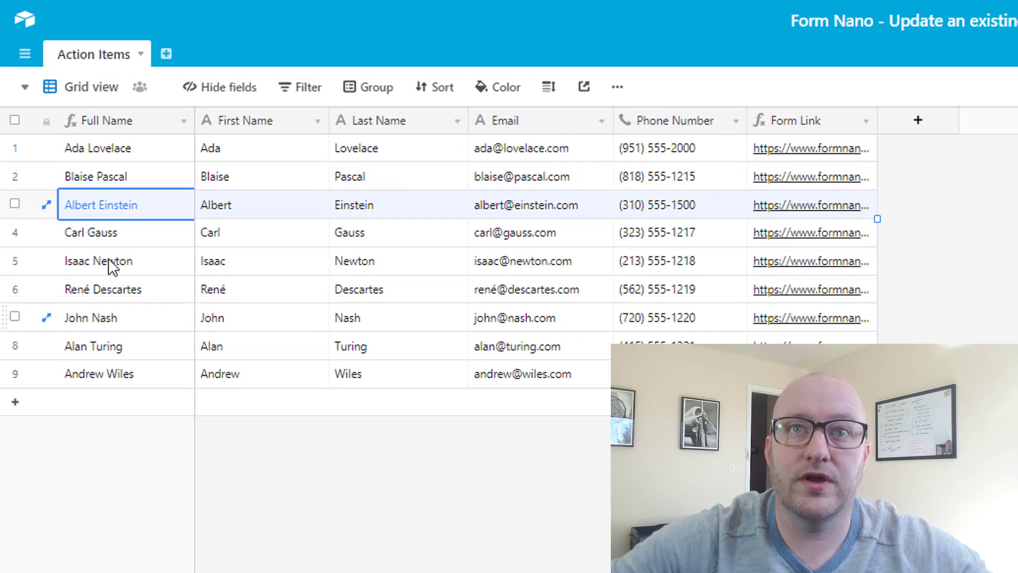
{"action": "right_click", "coordinate": [828, 122]}
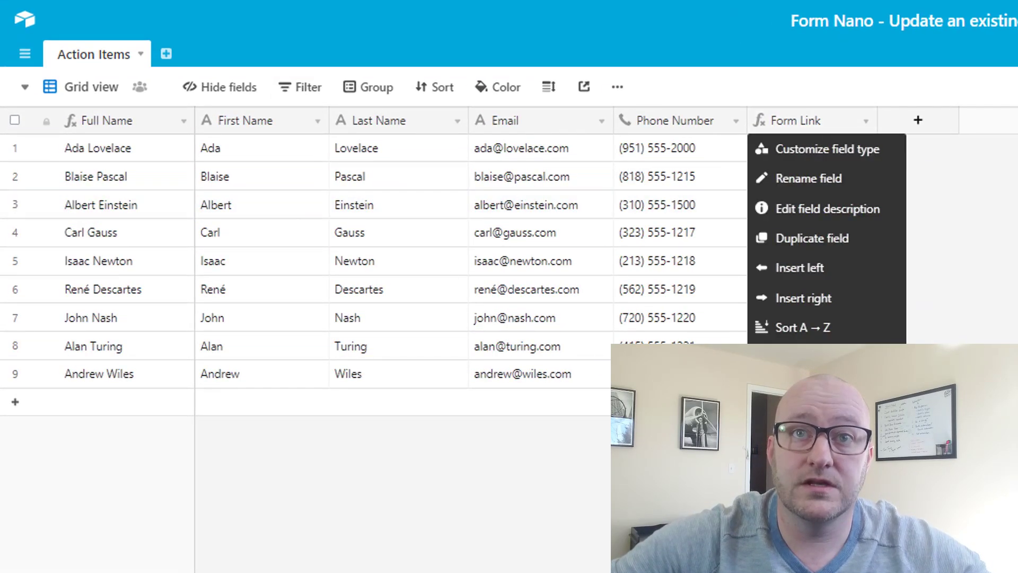
{"action": "left_click", "coordinate": [795, 498]}
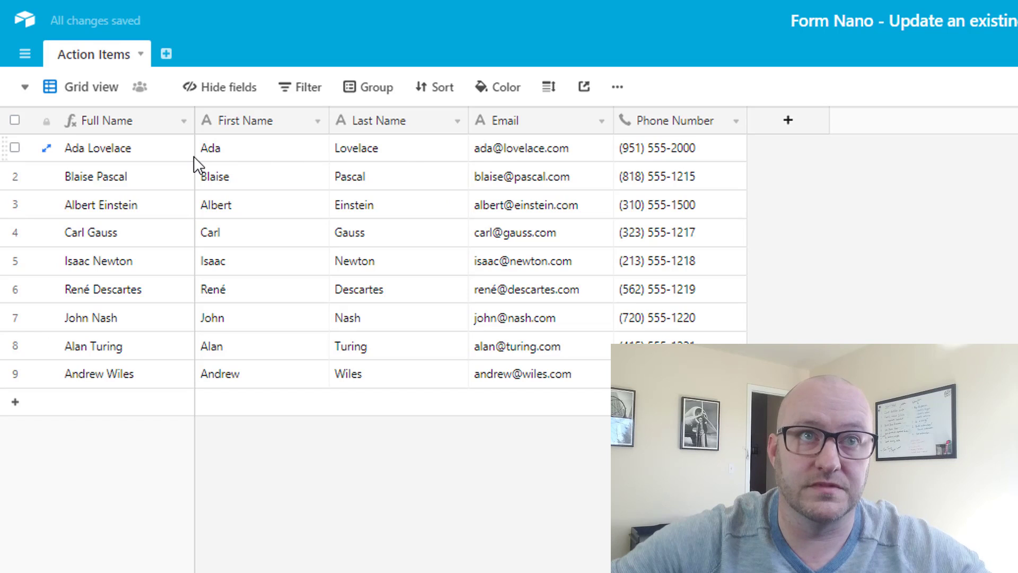
- Select the nine records, then Ada's name and email cells, to show the fields
{"action": "left_click_drag", "start_coordinate": [141, 151], "coordinate": [678, 373]}
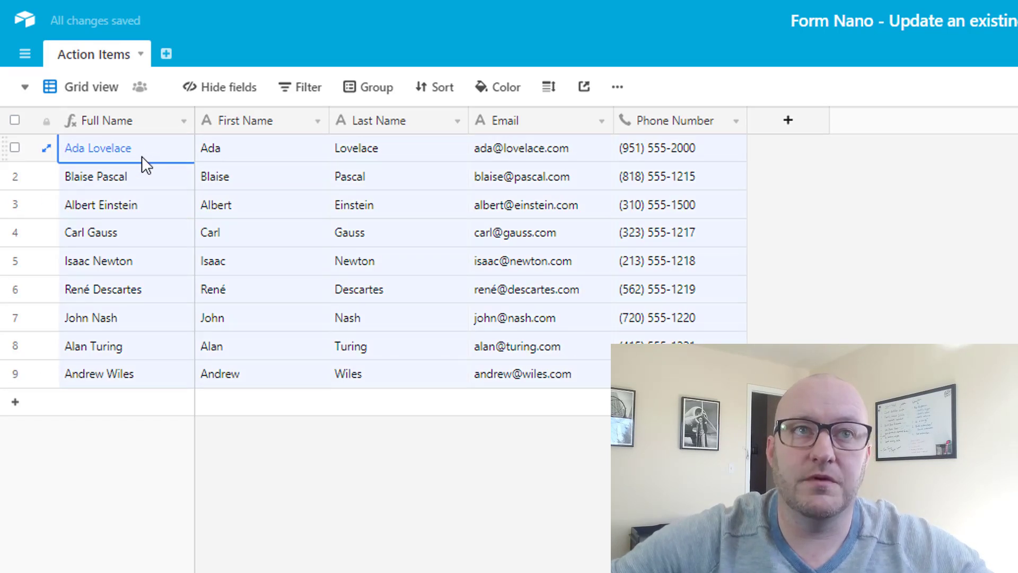
{"action": "left_click_drag", "start_coordinate": [141, 156], "coordinate": [189, 125]}
{"action": "left_click", "coordinate": [232, 155]}
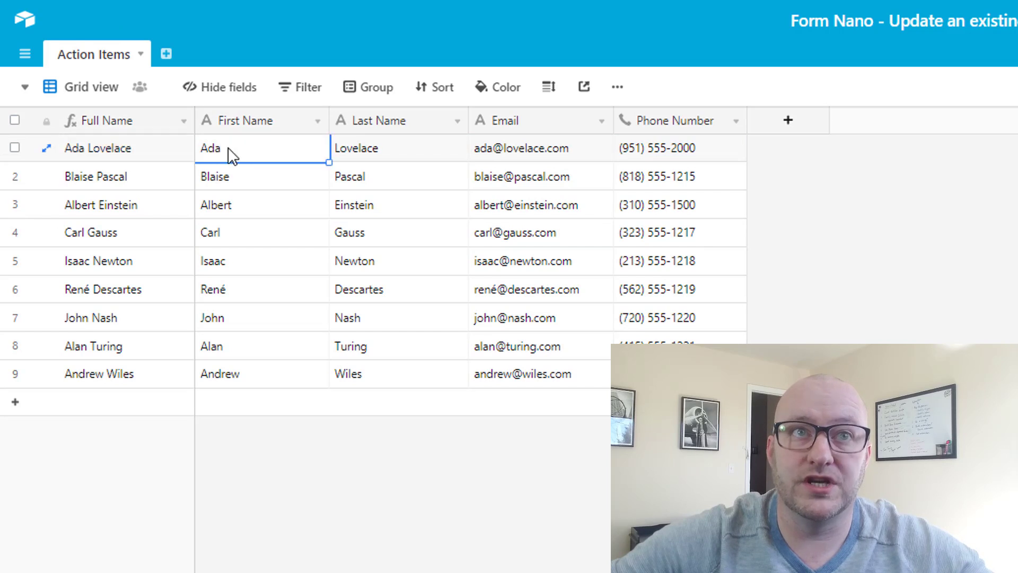
{"action": "left_click_drag", "start_coordinate": [232, 156], "coordinate": [374, 164]}
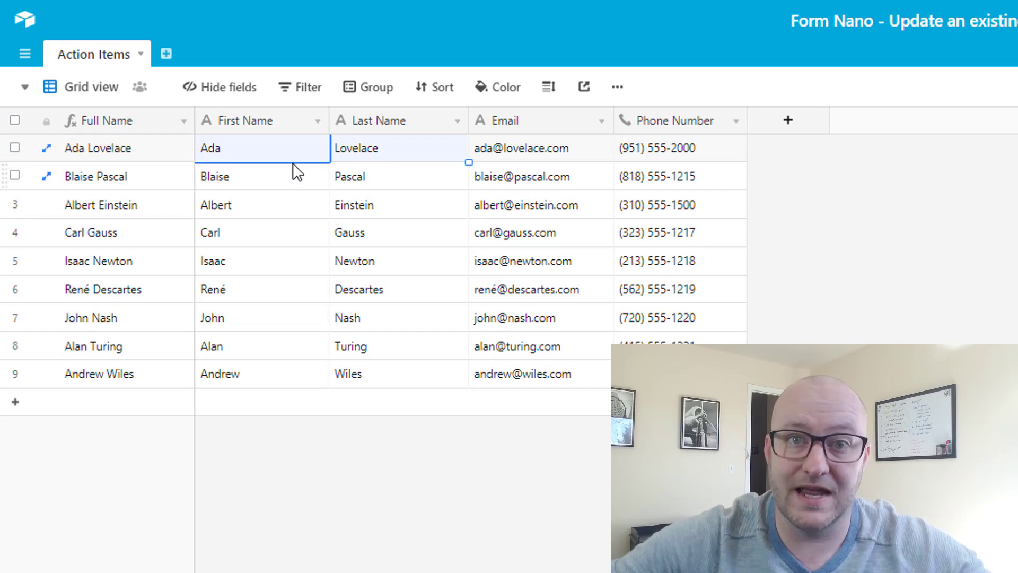
{"action": "left_click", "coordinate": [514, 148]}
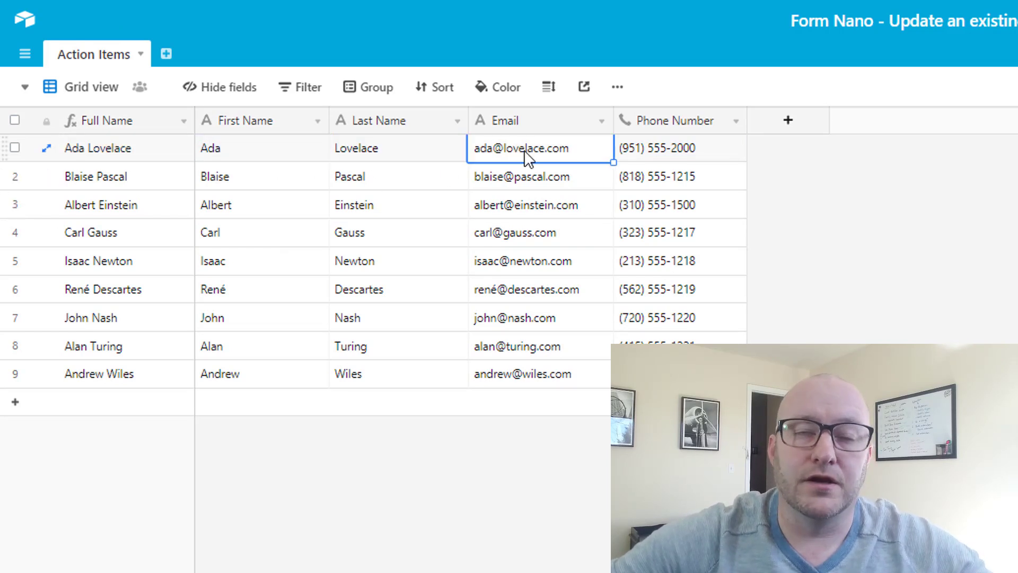
{"action": "left_click", "coordinate": [670, 154]}
- Change the Email field's type to Email and save it
{"action": "double_click", "coordinate": [592, 125]}
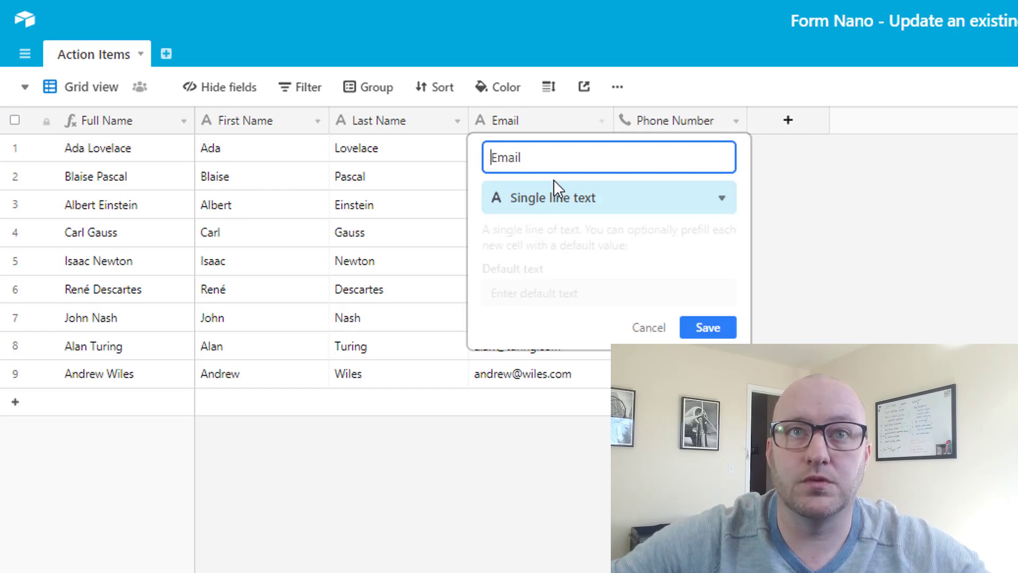
{"action": "left_click", "coordinate": [551, 197]}
{"action": "type", "text": "em"}
{"action": "left_click", "coordinate": [527, 234]}
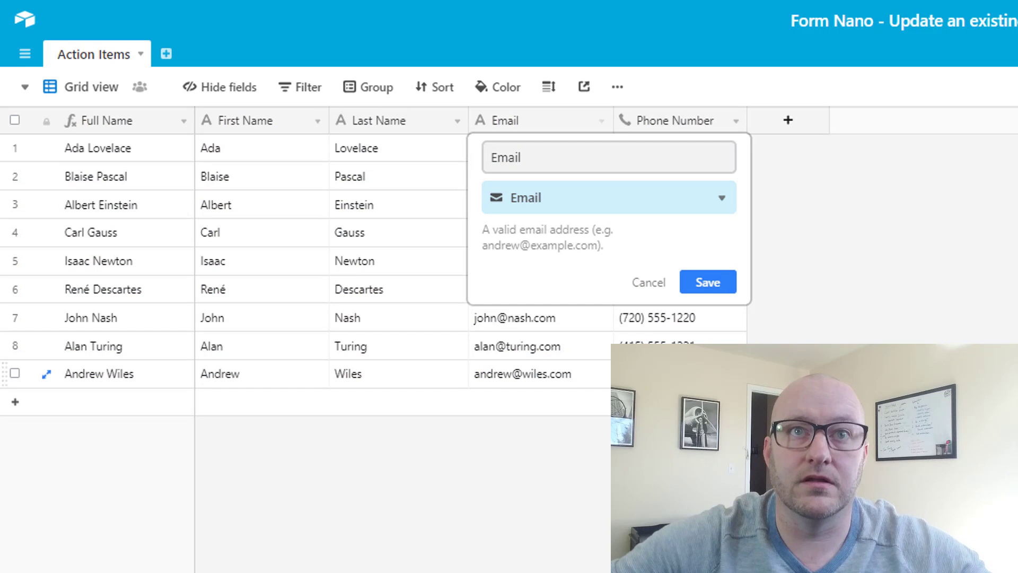
{"action": "left_click", "coordinate": [708, 284]}
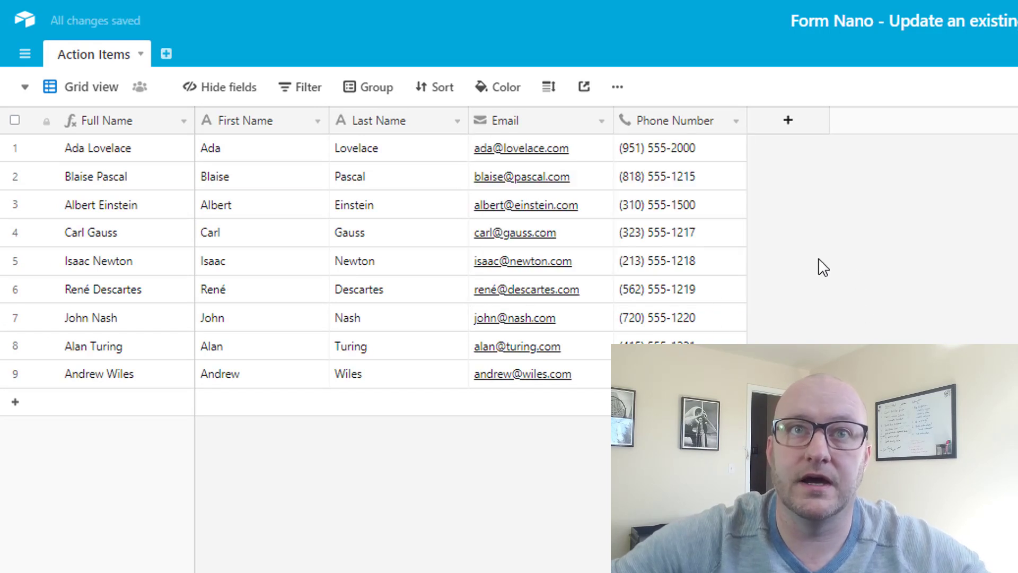
- Click through the name, email and phone cells of the first five records
{"action": "left_click", "coordinate": [403, 185]}
{"action": "left_click", "coordinate": [249, 271]}
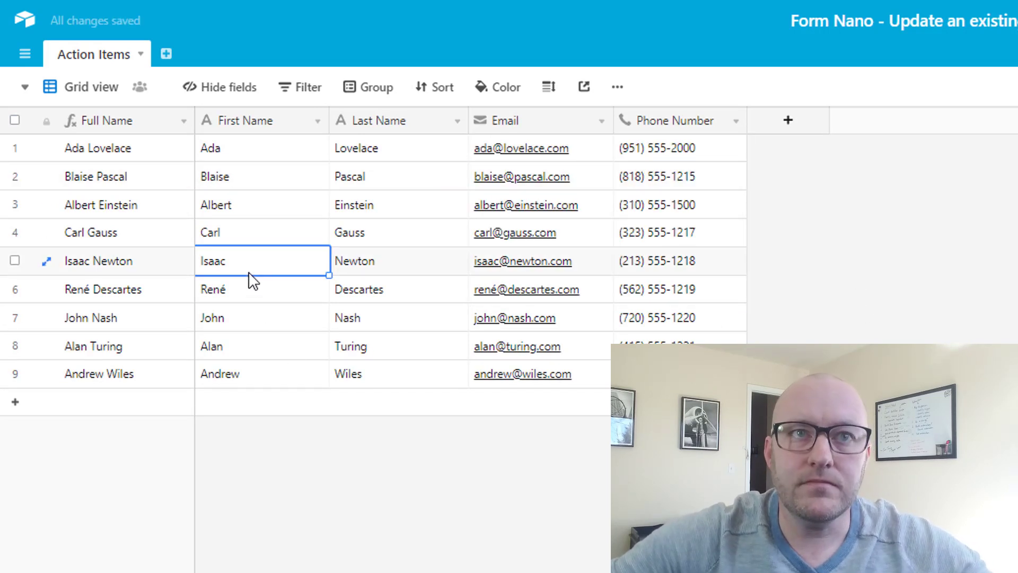
{"action": "left_click", "coordinate": [237, 233]}
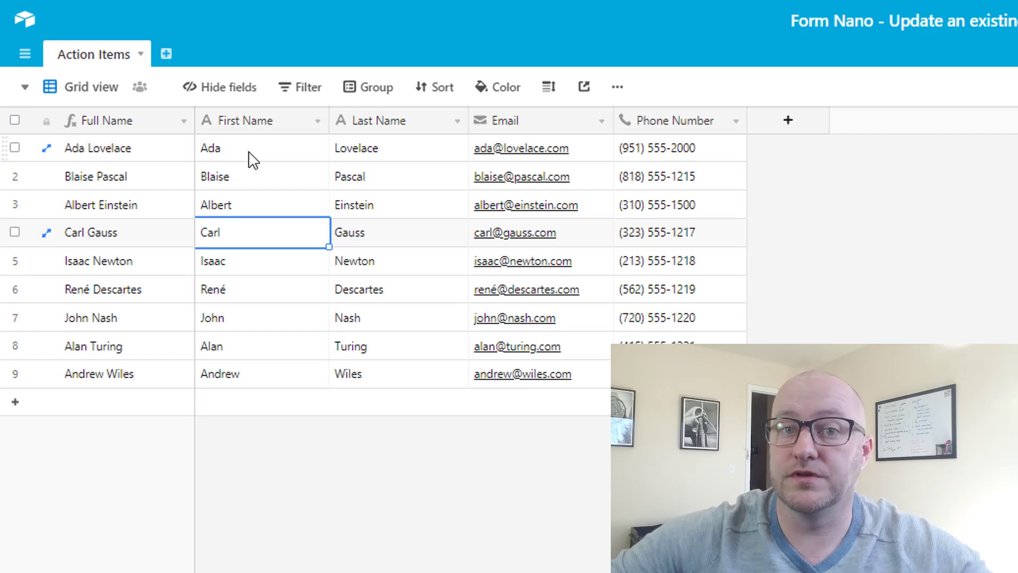
{"action": "left_click_drag", "start_coordinate": [253, 159], "coordinate": [684, 374]}
{"action": "left_click", "coordinate": [684, 373]}
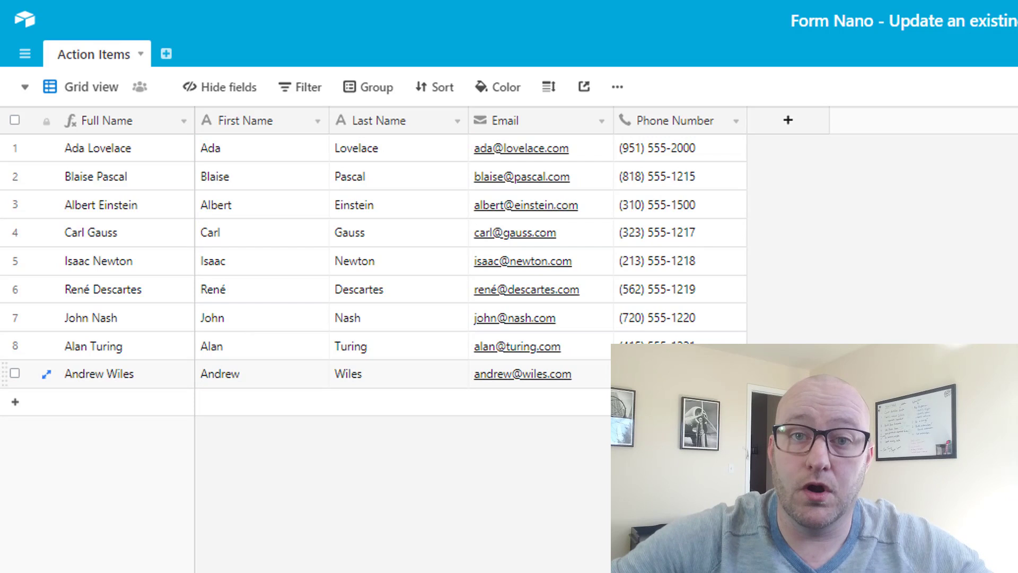
{"action": "left_click", "coordinate": [582, 158]}
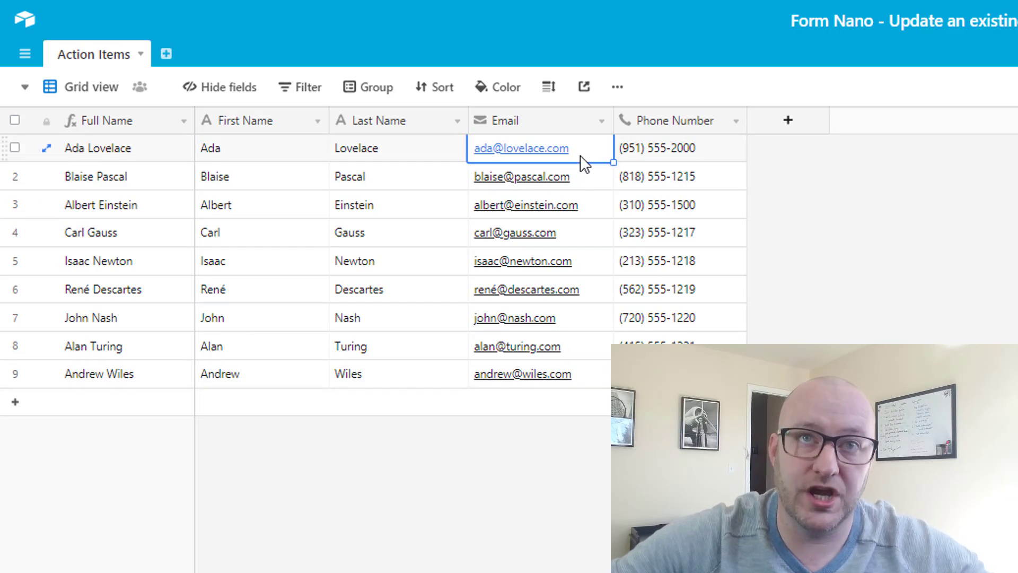
{"action": "left_click", "coordinate": [682, 181]}
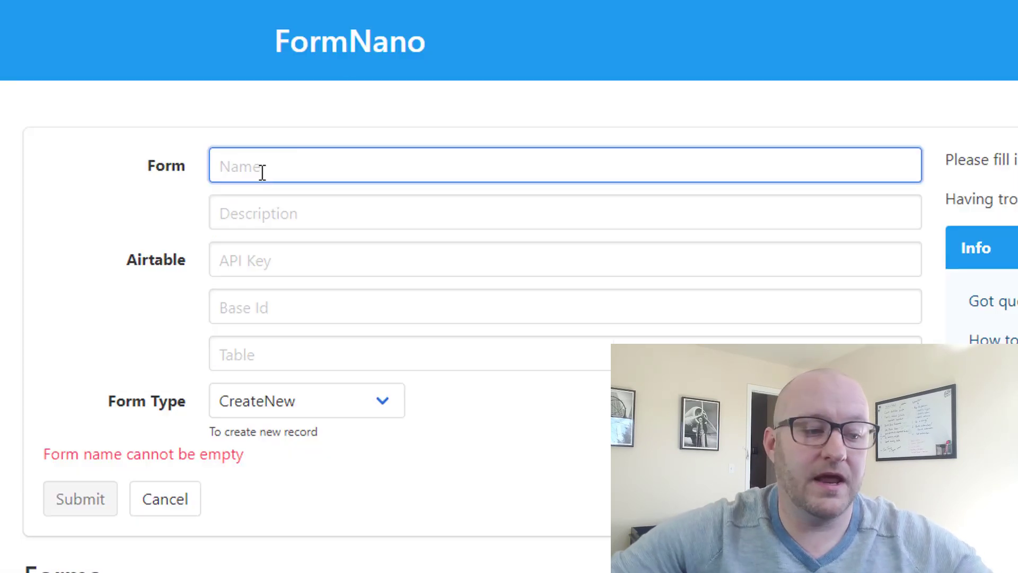
- Name the new form 'Profile Information Update' with description 'example description'
{"action": "type", "text": "Prof"}
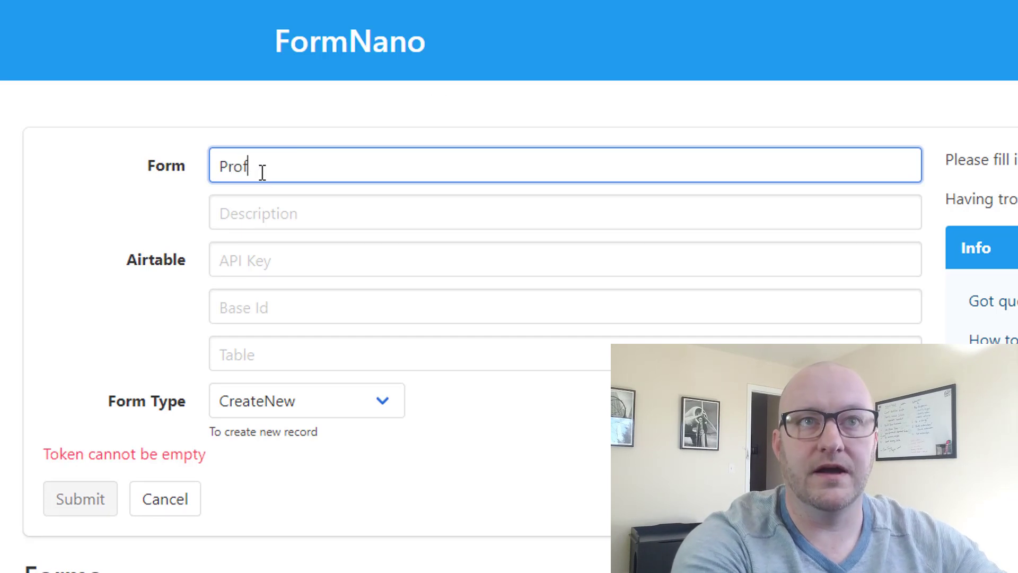
{"action": "type", "text": "ile Infor"}
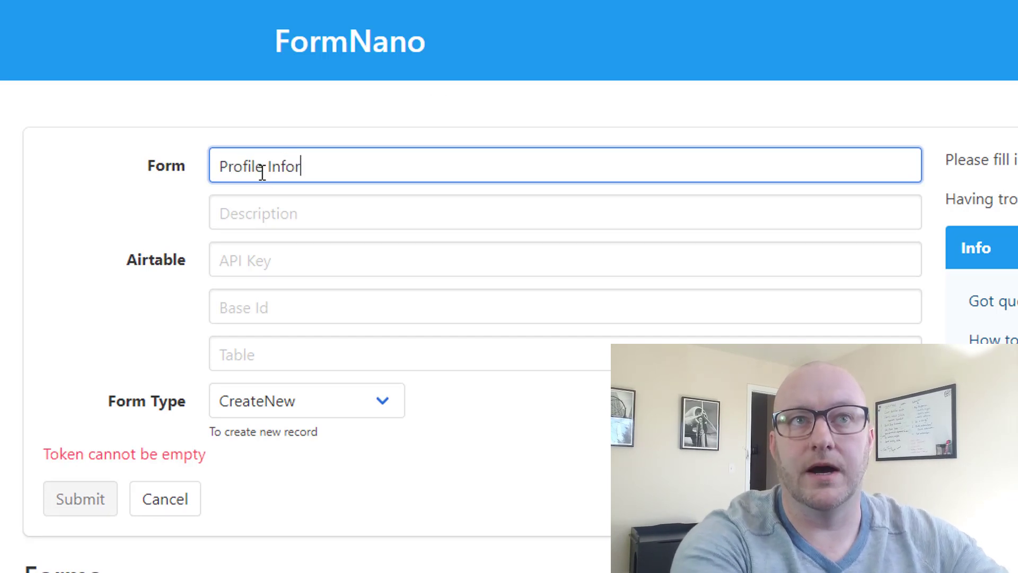
{"action": "type", "text": "mation Update"}
{"action": "key", "text": "Tab"}
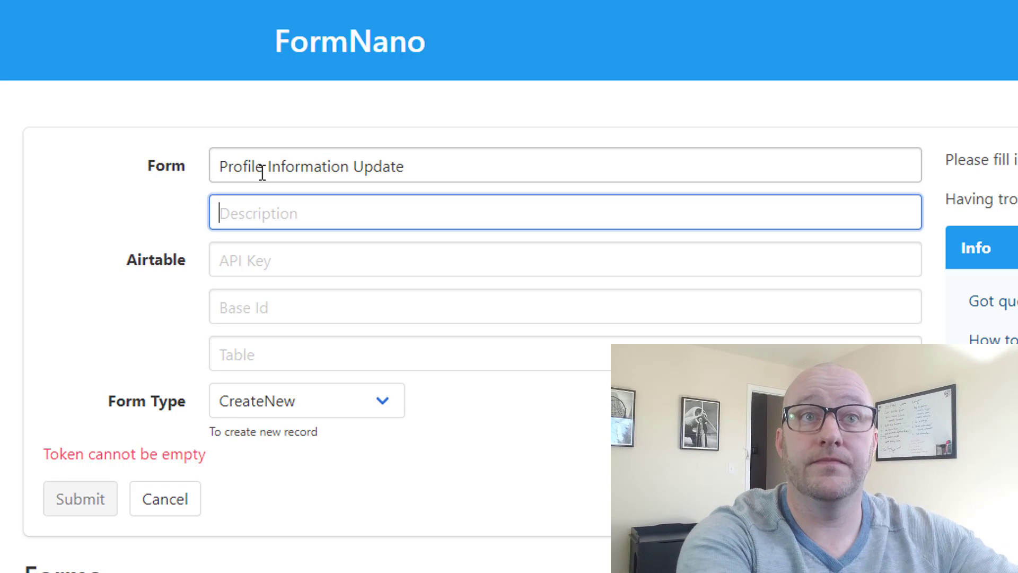
{"action": "type", "text": "e"}
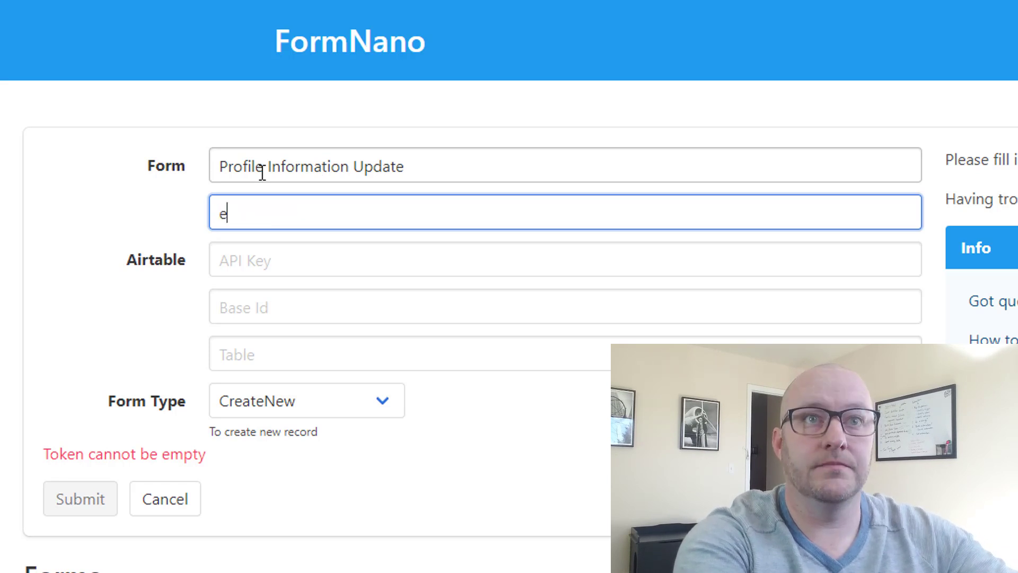
{"action": "type", "text": "xample description"}
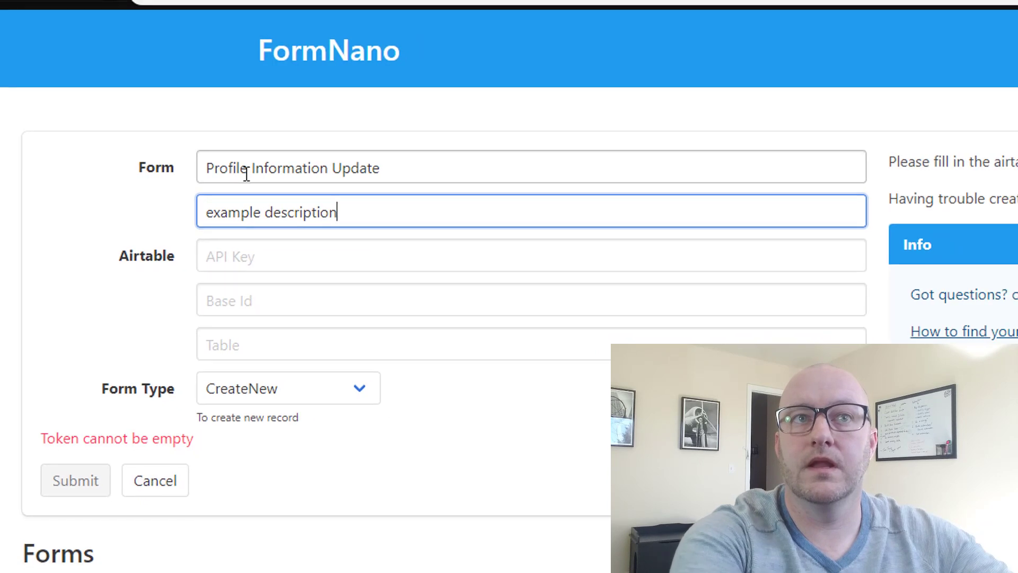
{"action": "key", "text": "Tab"}
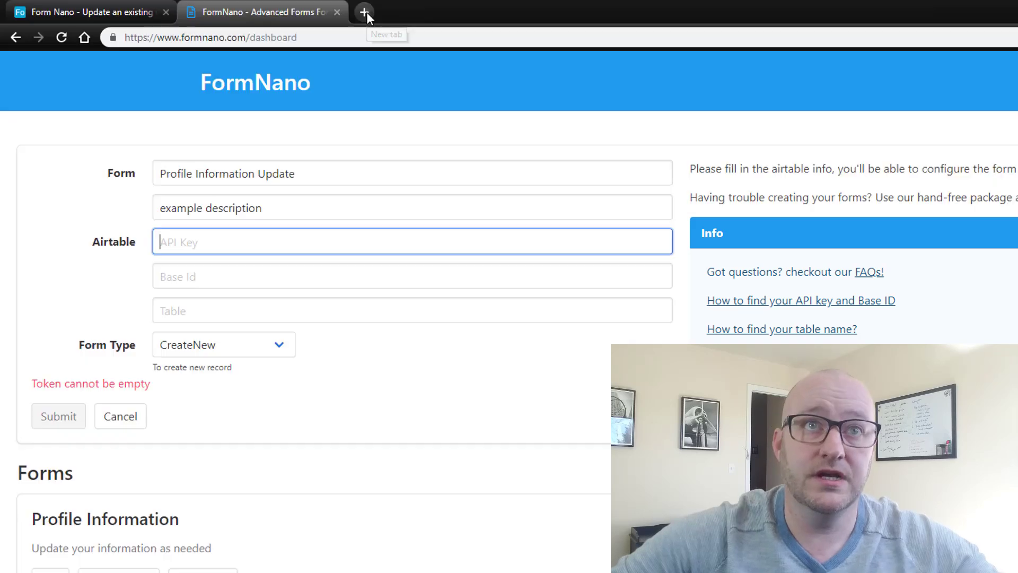
{"action": "left_click", "coordinate": [365, 13]}
- Open the airtable.com/api documentation for the Form Nano - Update an existing record base
{"action": "type", "text": "airtable.co"}
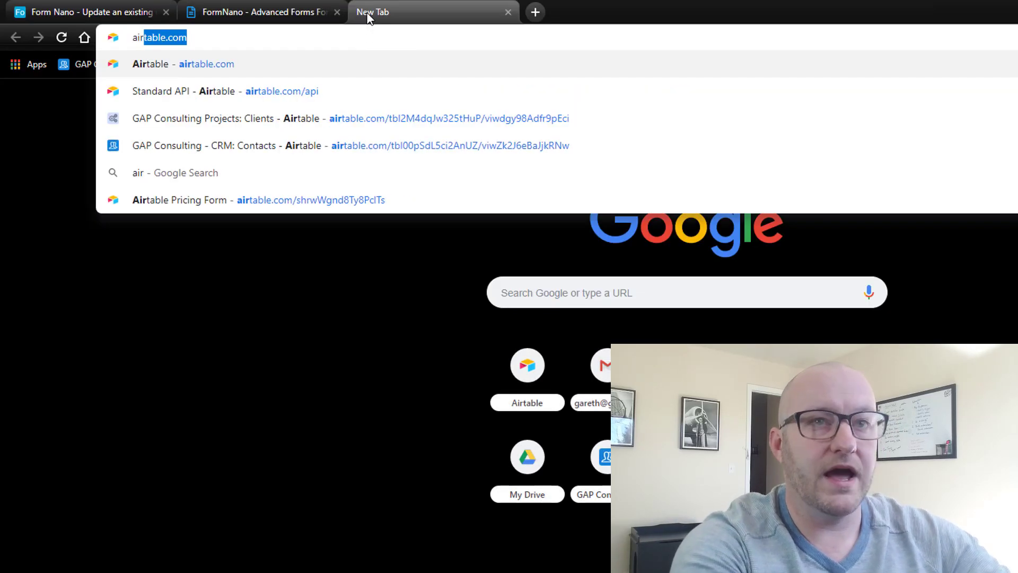
{"action": "type", "text": "m/api"}
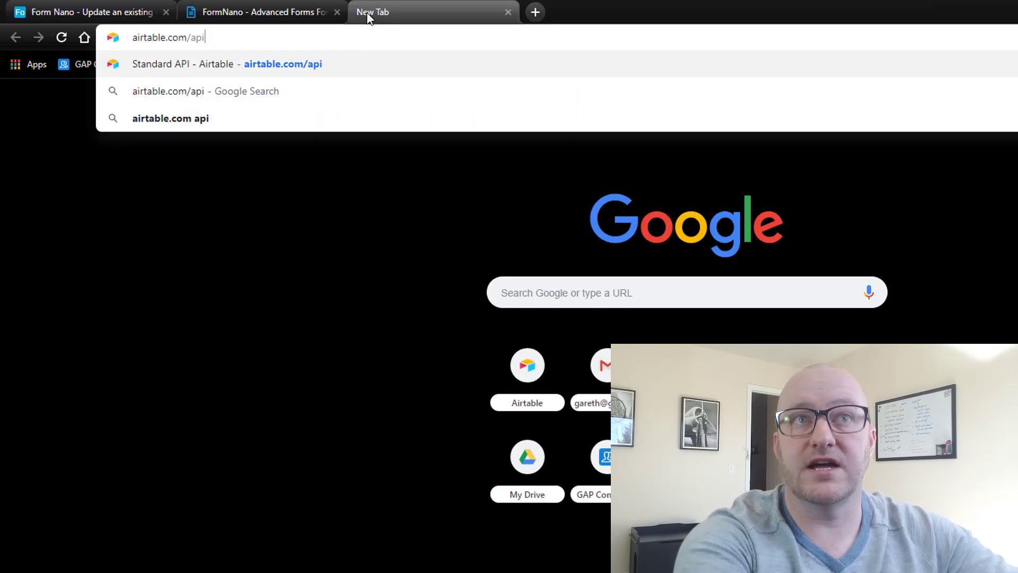
{"action": "key", "text": "Return"}
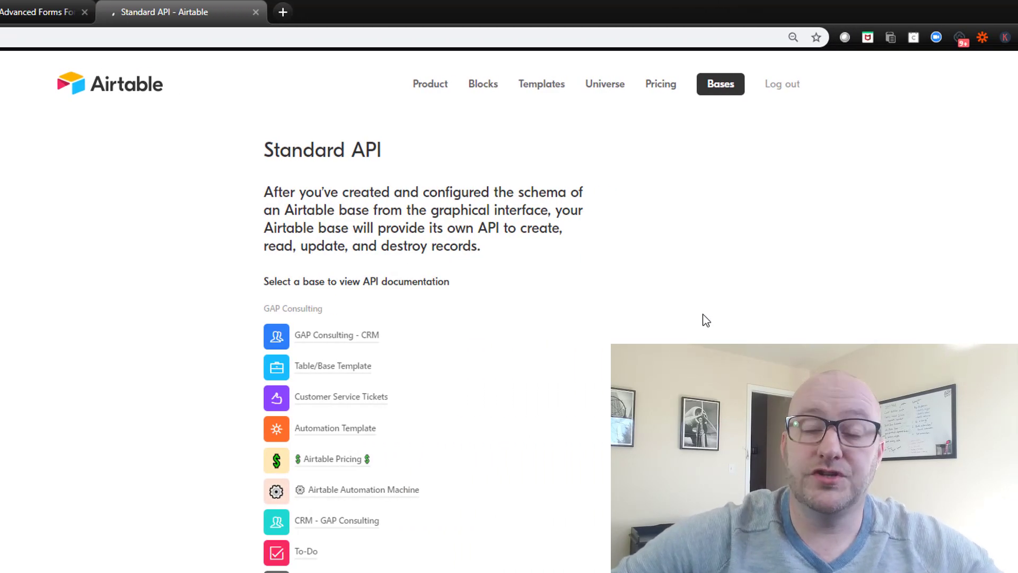
{"action": "scroll", "coordinate": [702, 308], "scroll_direction": "down", "scroll_amount": 12}
{"action": "scroll", "coordinate": [702, 315], "scroll_direction": "down", "scroll_amount": 1}
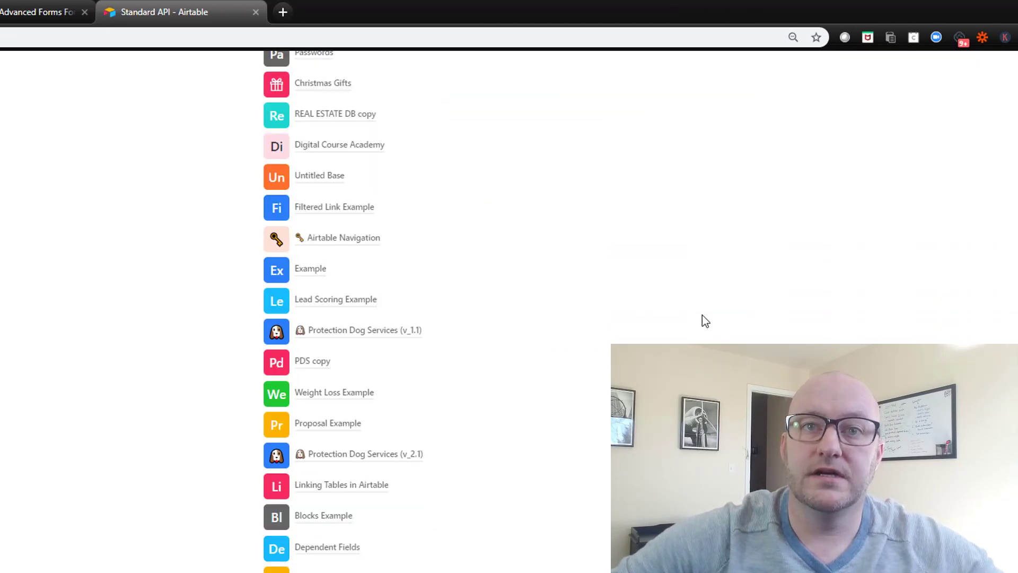
{"action": "key", "text": "ctrl+f"}
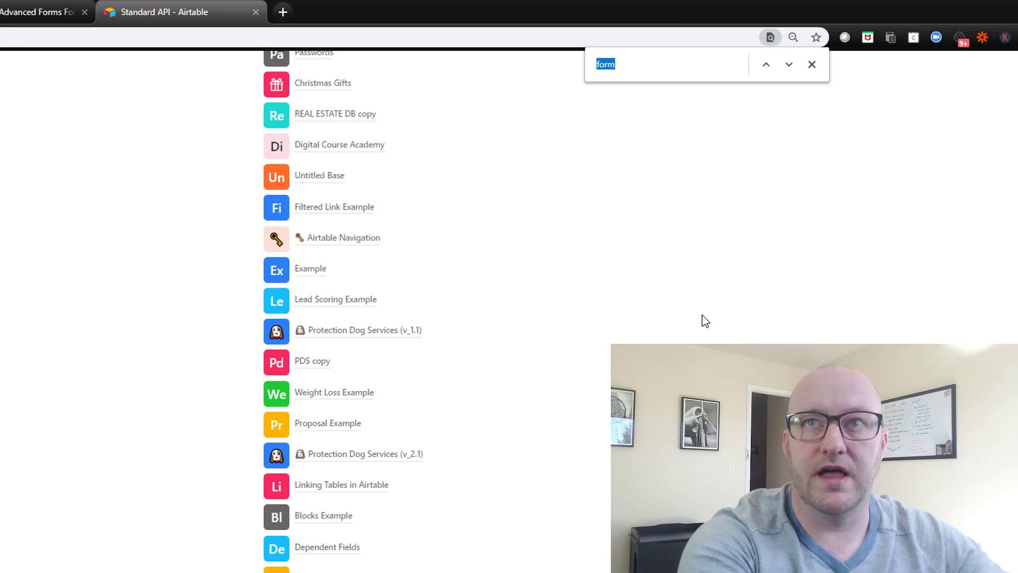
{"action": "type", "text": "form"}
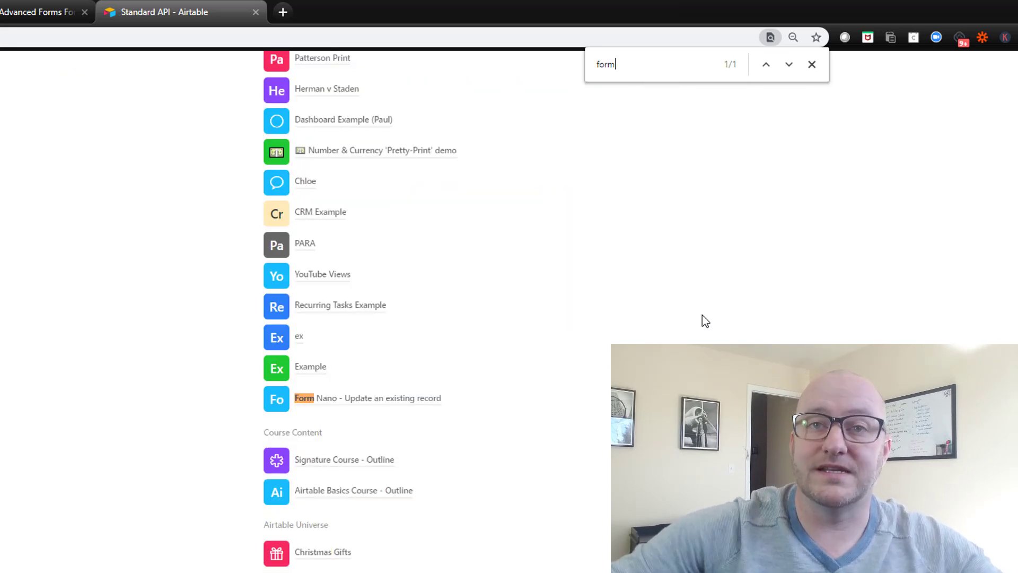
{"action": "left_click", "coordinate": [393, 402]}
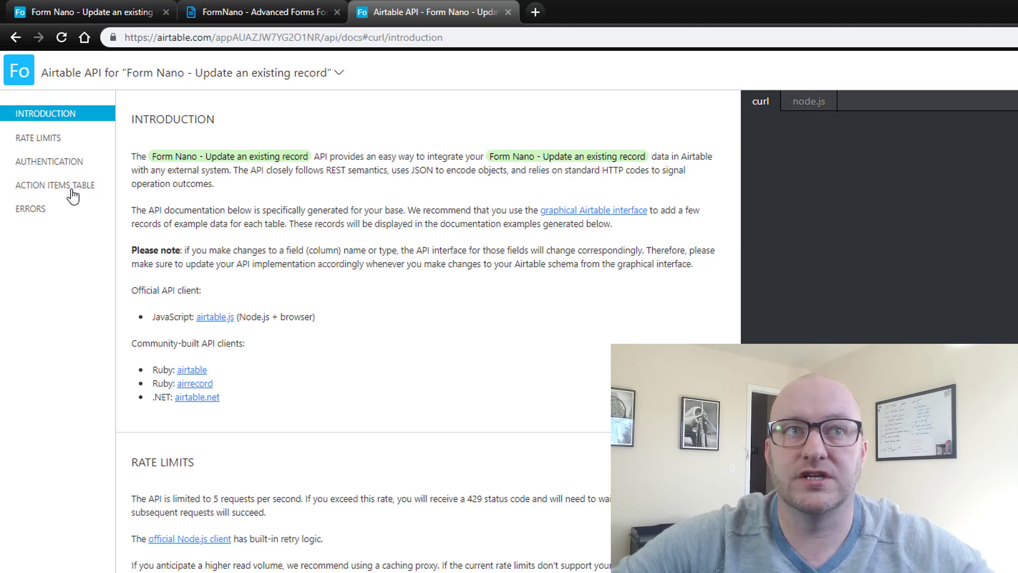
- Copy the base ID from the Action Items List records example URL
{"action": "left_click", "coordinate": [71, 195]}
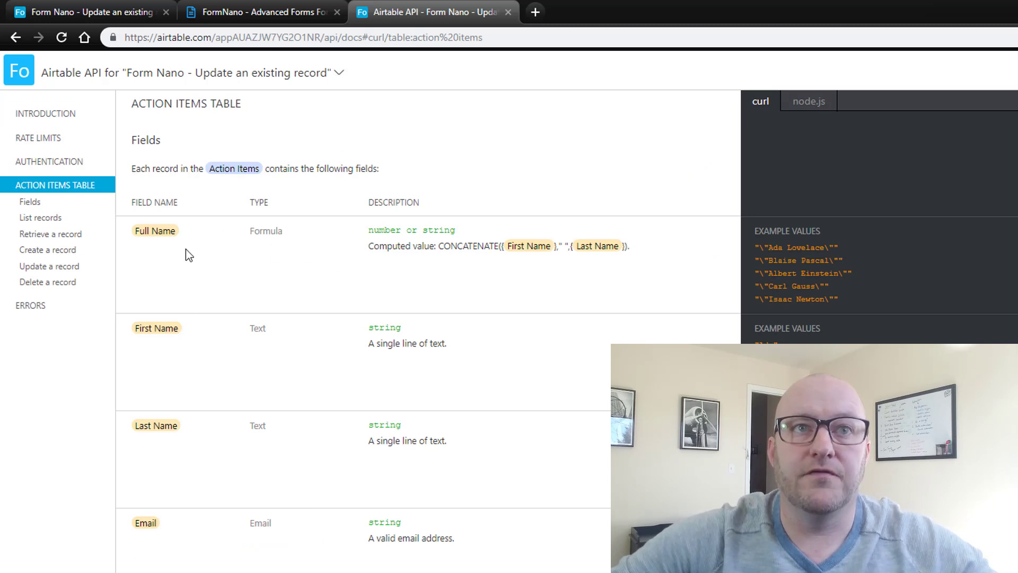
{"action": "left_click", "coordinate": [31, 203]}
{"action": "left_click", "coordinate": [41, 219]}
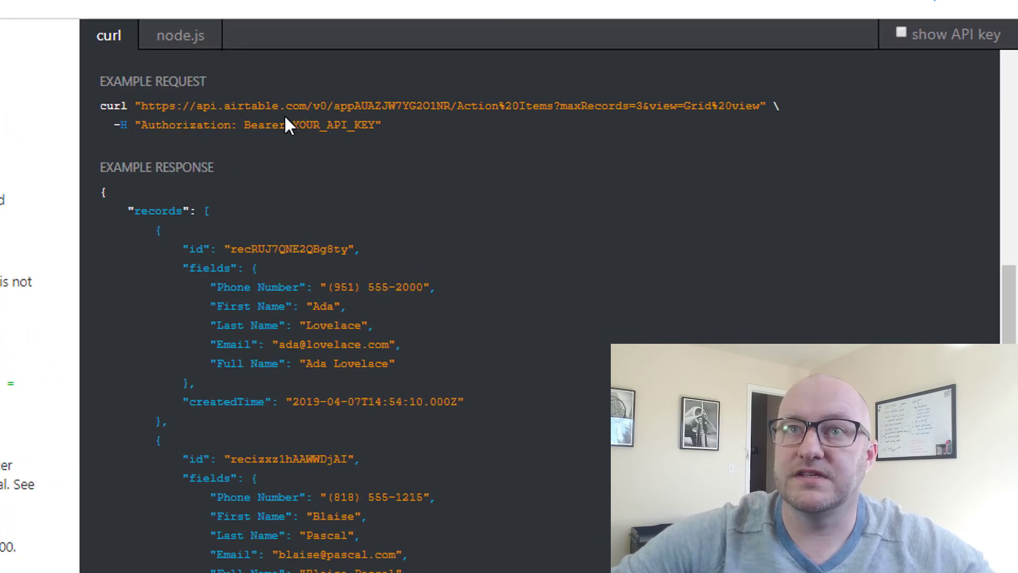
{"action": "left_click_drag", "start_coordinate": [334, 106], "coordinate": [449, 113]}
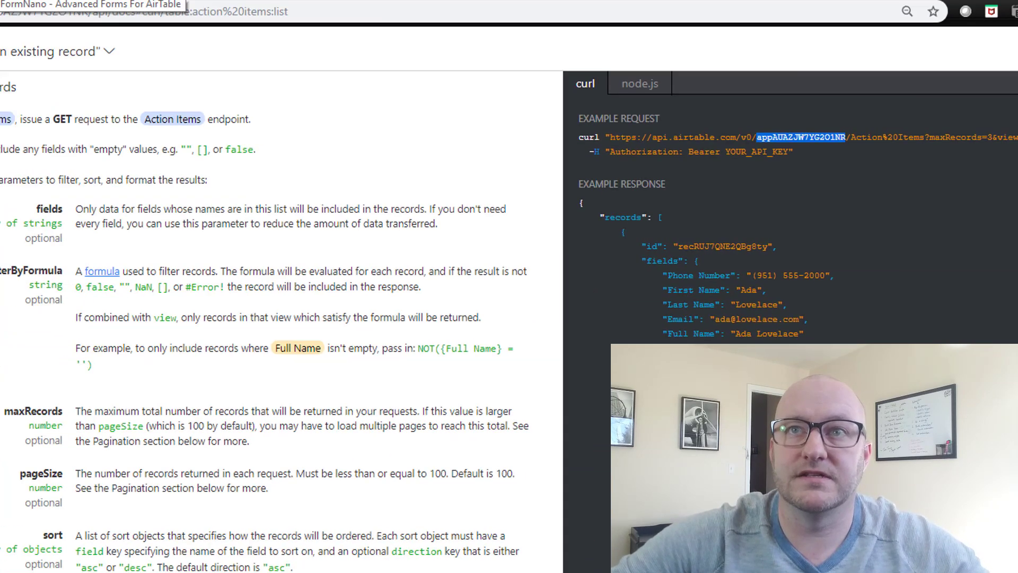
{"action": "left_click", "coordinate": [249, 10]}
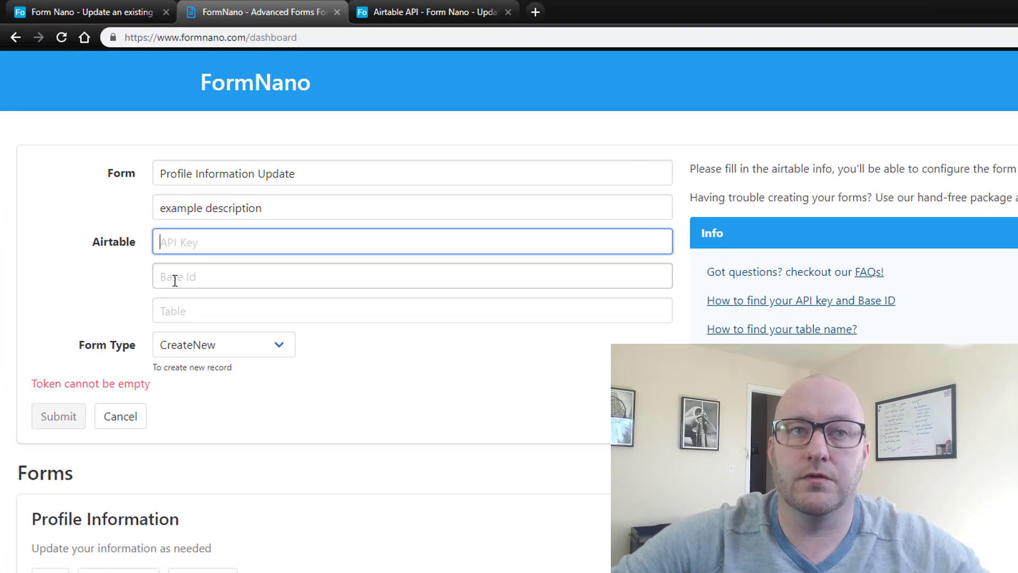
- Paste the copied base ID into FormNano's Base Id field
{"action": "left_click", "coordinate": [430, 12]}
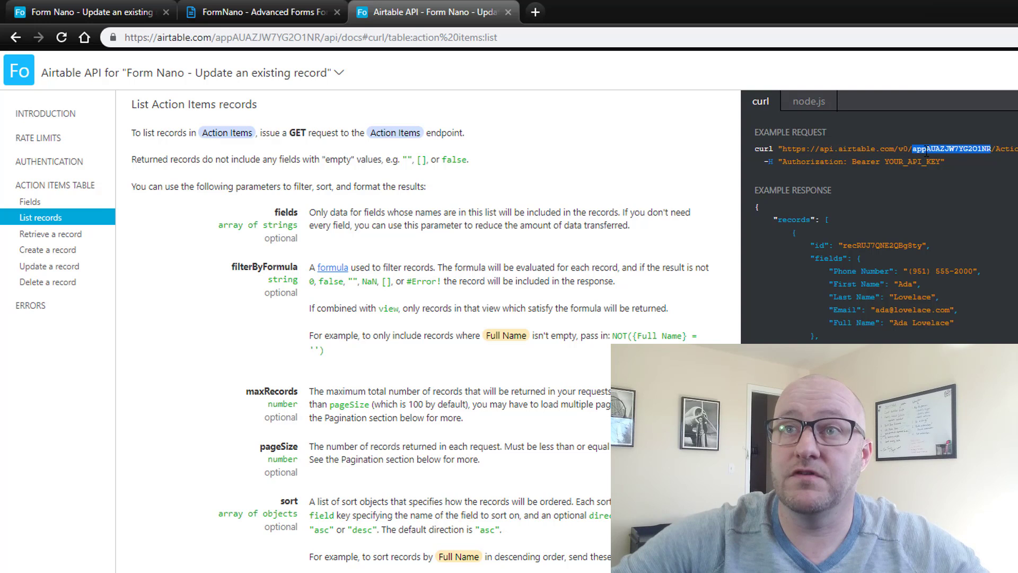
{"action": "left_click", "coordinate": [227, 12]}
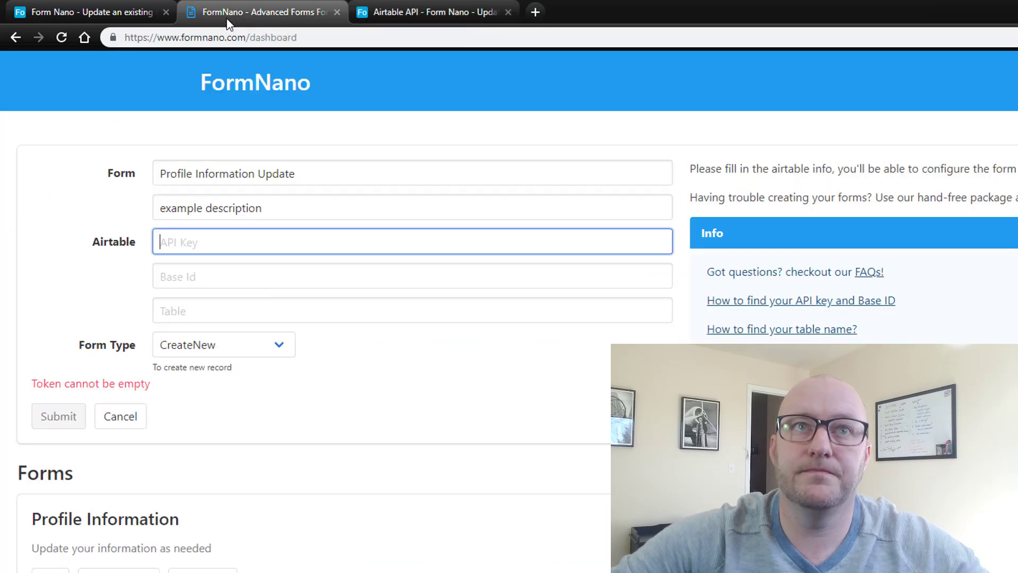
{"action": "left_click", "coordinate": [216, 276]}
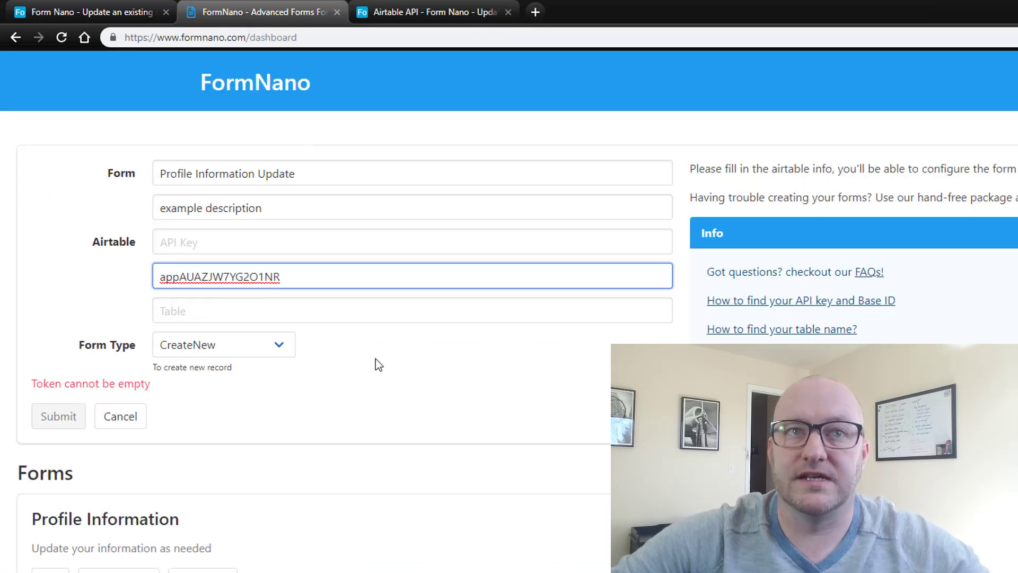
{"action": "left_click", "coordinate": [379, 351]}
{"action": "left_click", "coordinate": [408, 11]}
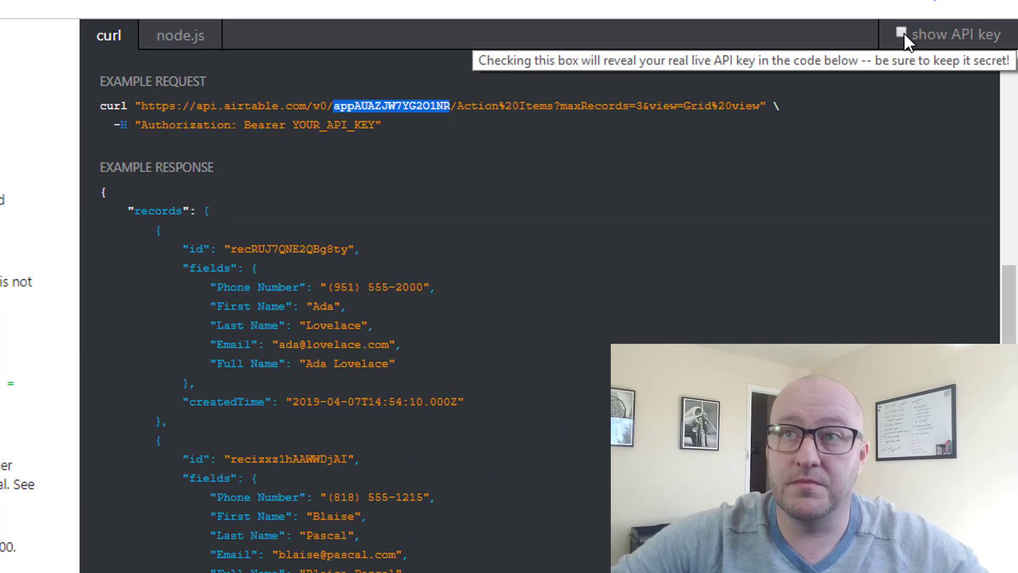
- Reveal and copy the Airtable API key, then paste it into FormNano's API Key field
{"action": "left_click", "coordinate": [904, 33]}
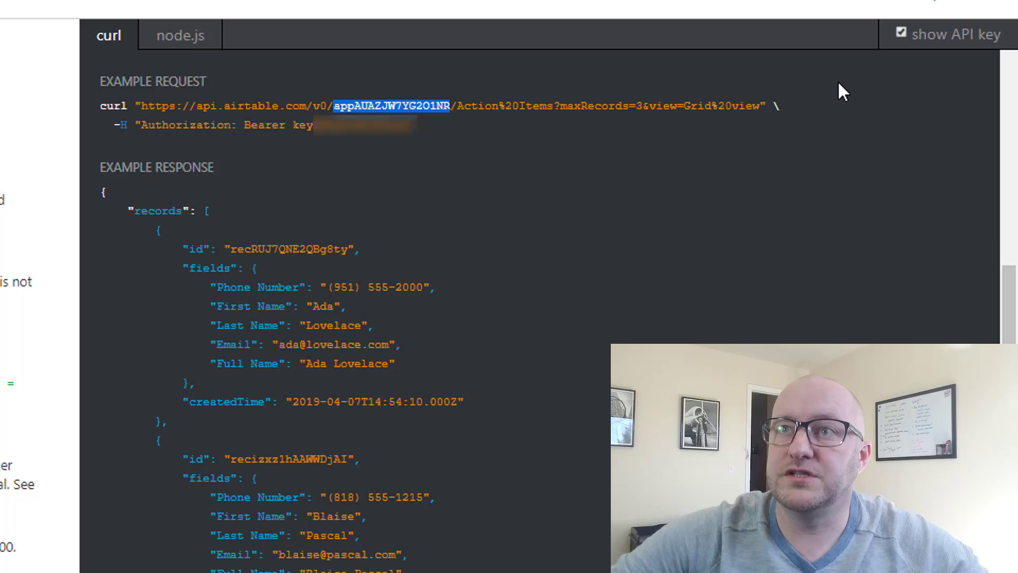
{"action": "left_click_drag", "start_coordinate": [151, 125], "coordinate": [402, 125]}
{"action": "left_click_drag", "start_coordinate": [291, 125], "coordinate": [411, 113]}
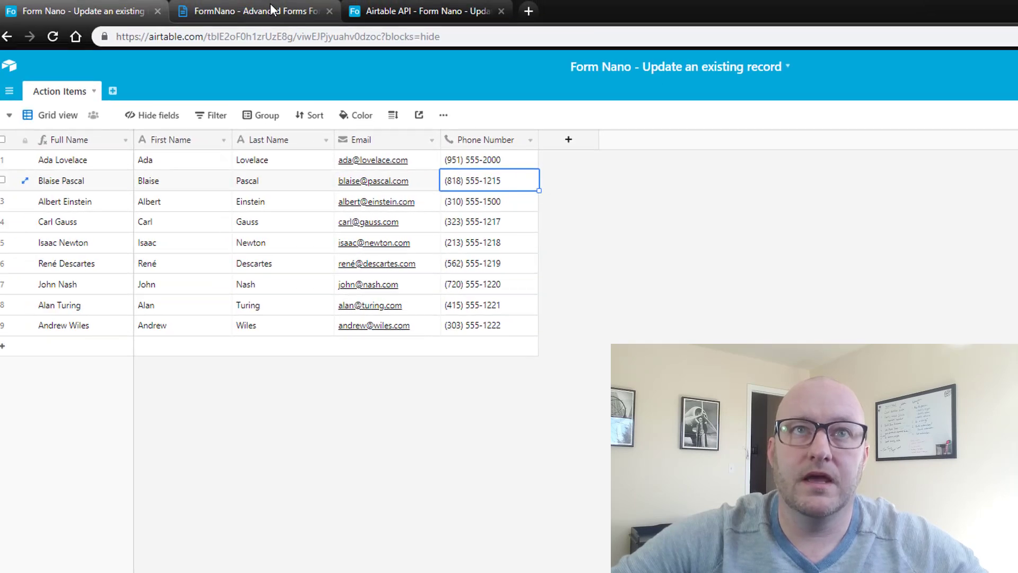
{"action": "left_click", "coordinate": [282, 12]}
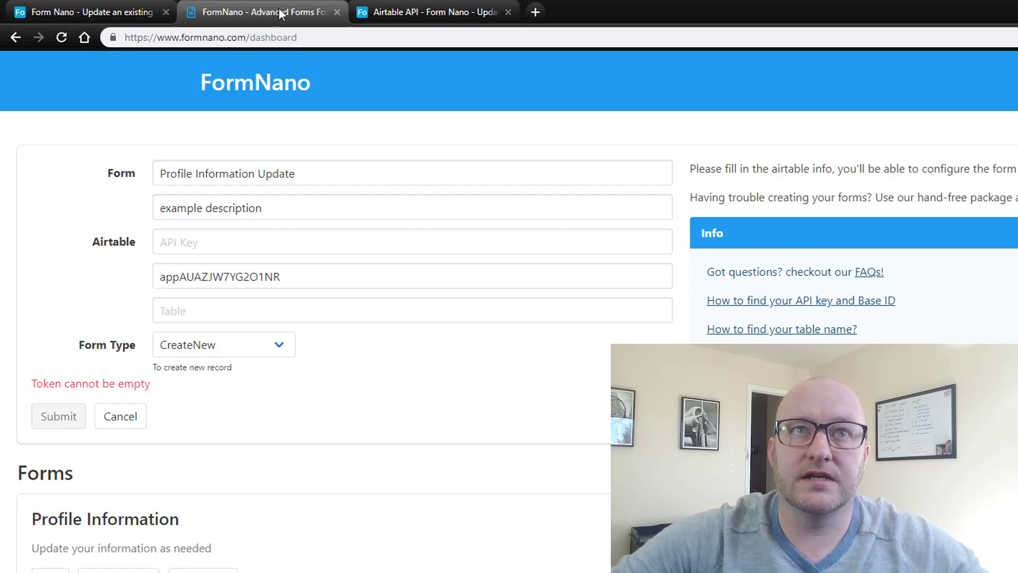
{"action": "left_click", "coordinate": [185, 241]}
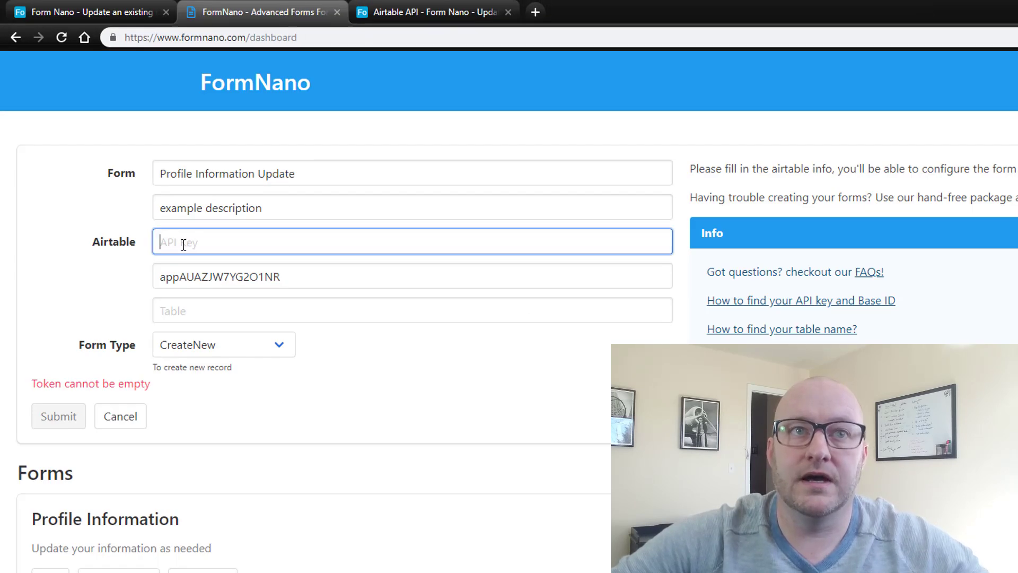
{"action": "key", "text": "ctrl+v"}
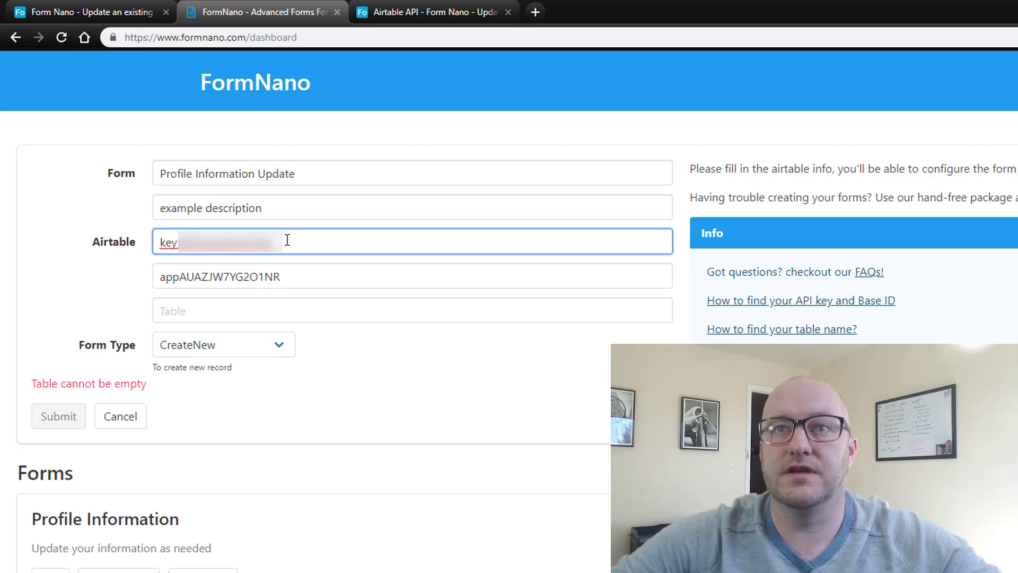
{"action": "left_click", "coordinate": [256, 316]}
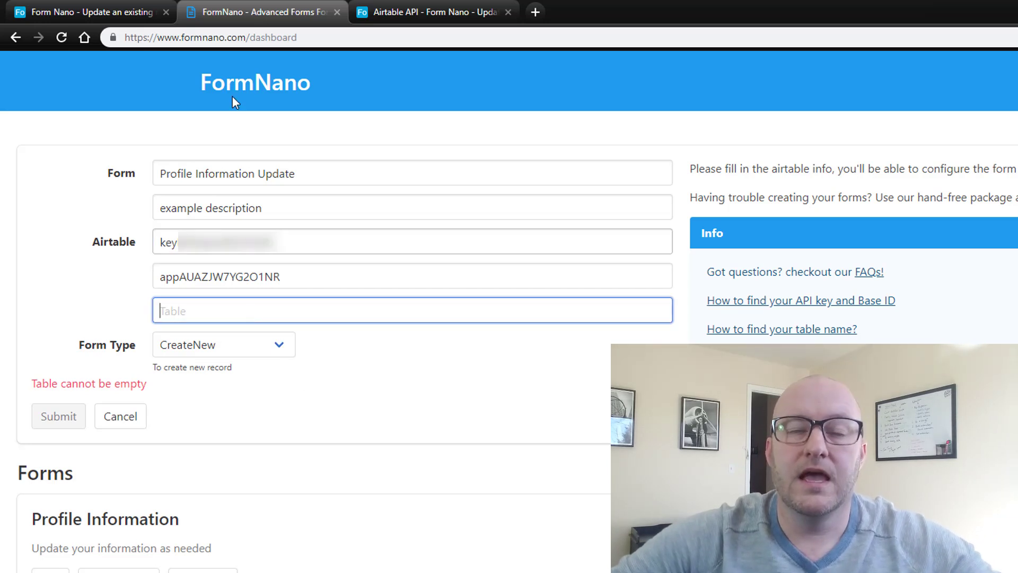
- Set the FormNano form's table to Action Items with form type EditRecords, and submit it
{"action": "left_click", "coordinate": [71, 11]}
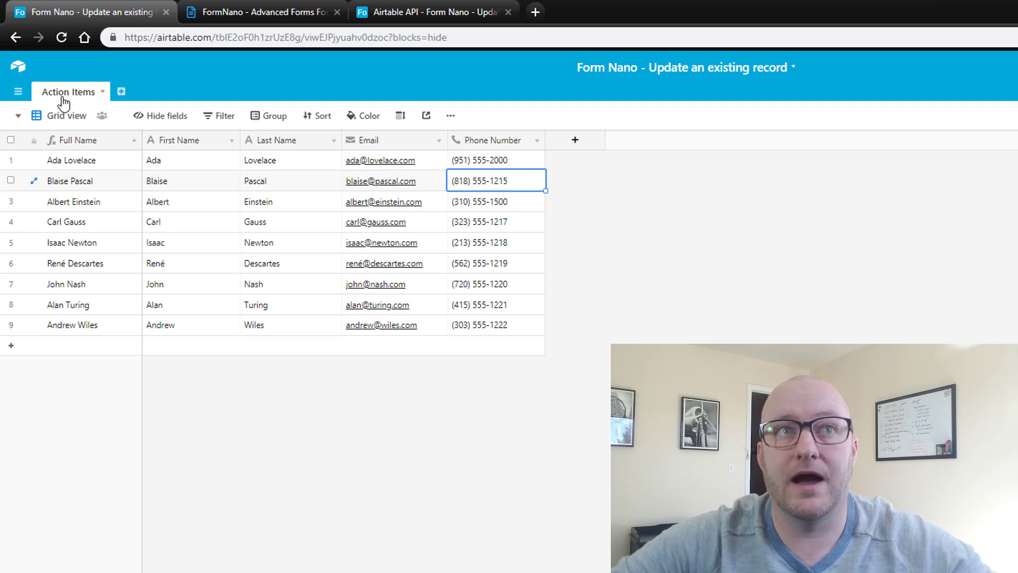
{"action": "left_click", "coordinate": [256, 11]}
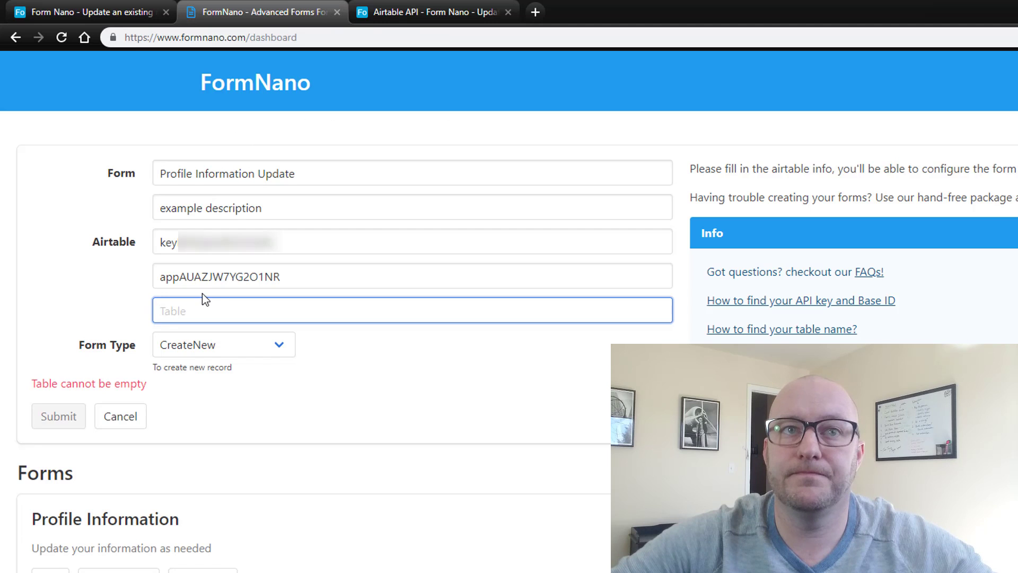
{"action": "type", "text": "Action Items"}
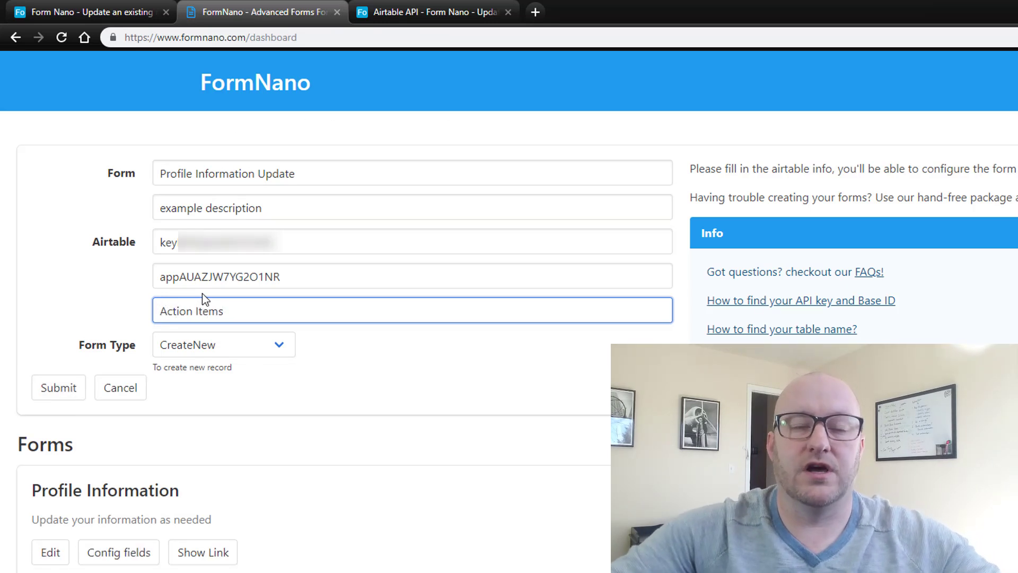
{"action": "left_click", "coordinate": [246, 355]}
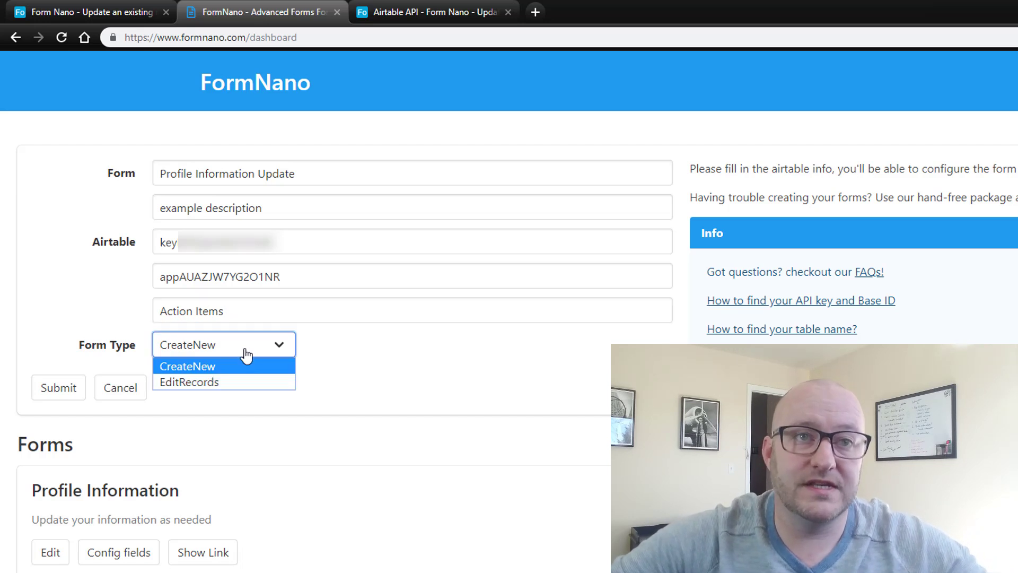
{"action": "left_click", "coordinate": [197, 383]}
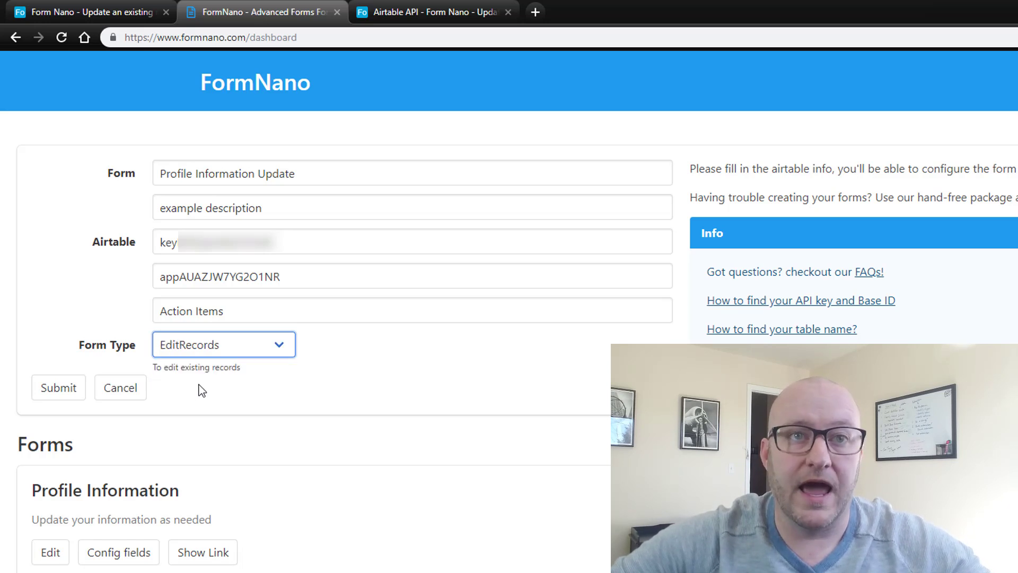
{"action": "left_click", "coordinate": [59, 387]}
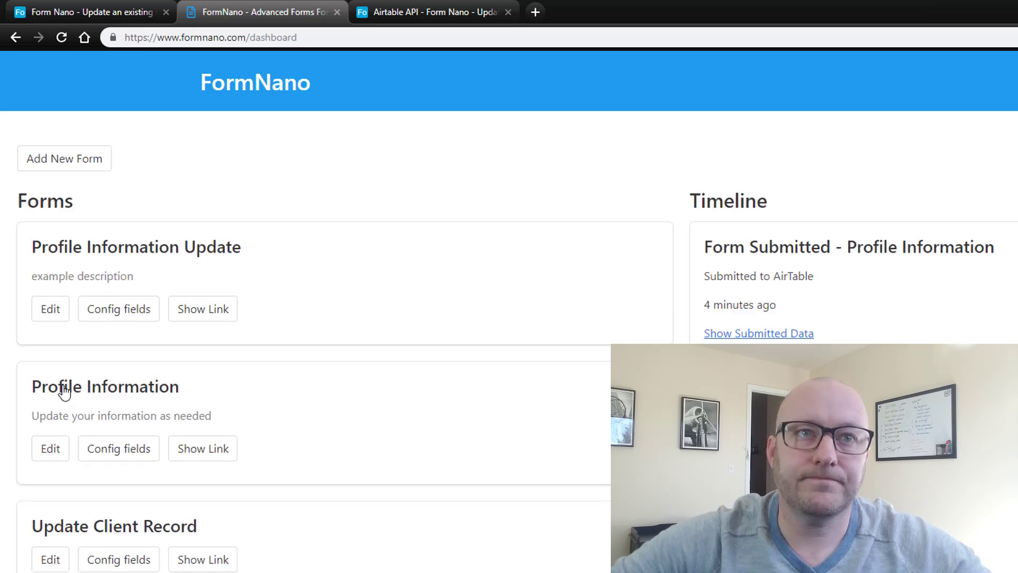
- Open Config fields for Profile Information Update and add one empty field, then check the Airtable grid
{"action": "left_click", "coordinate": [119, 317]}
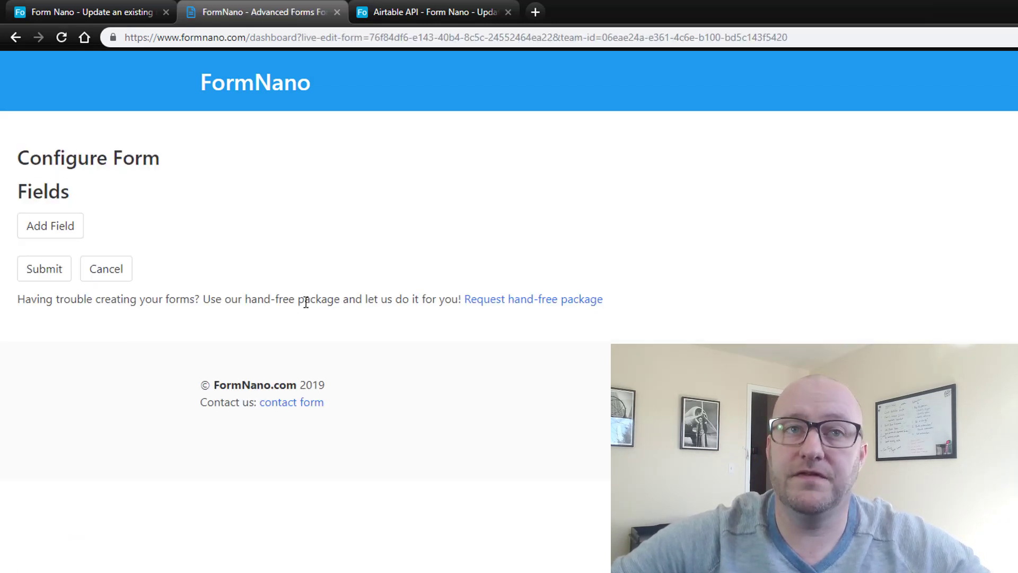
{"action": "left_click", "coordinate": [71, 228]}
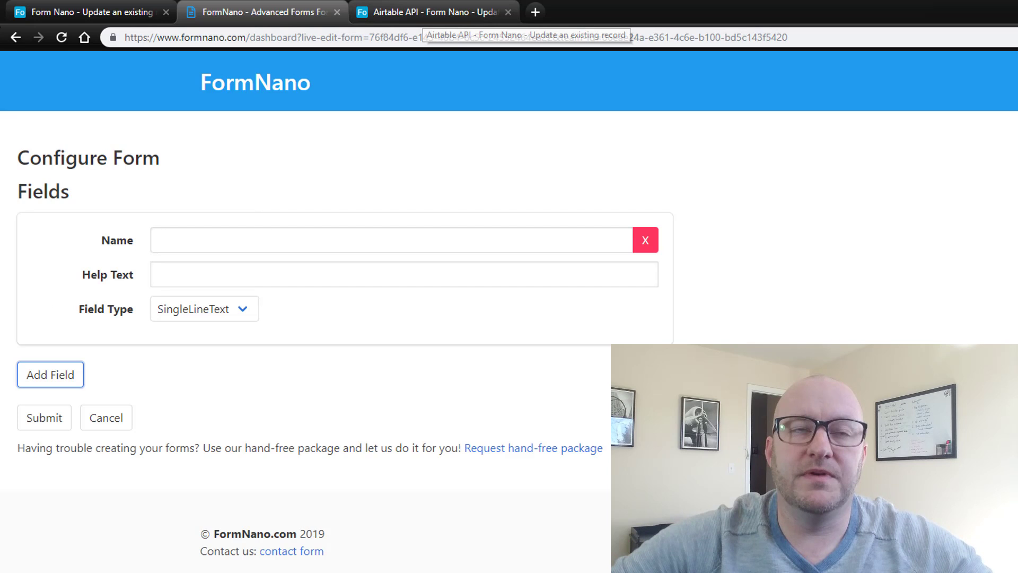
{"action": "left_click", "coordinate": [83, 16]}
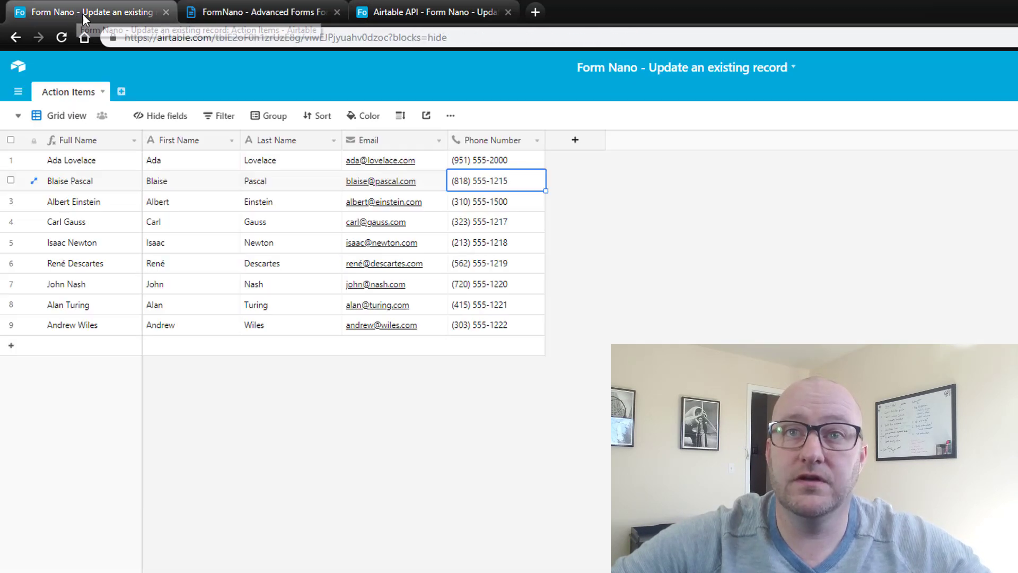
{"action": "left_click", "coordinate": [285, 159]}
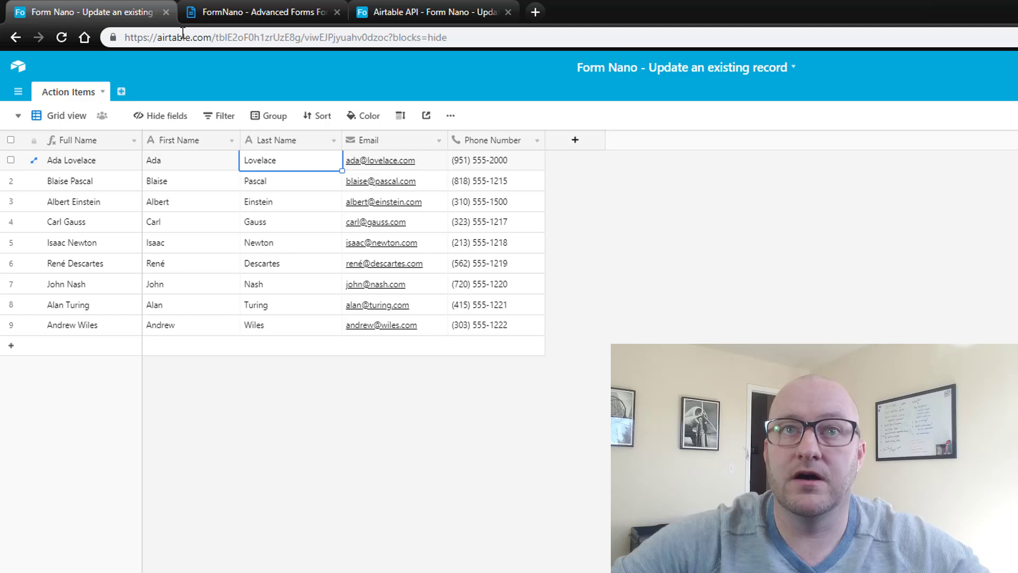
- Name the first field Email with help text 'Please update your email' as SingleLineText, and add another field
{"action": "left_click", "coordinate": [235, 12]}
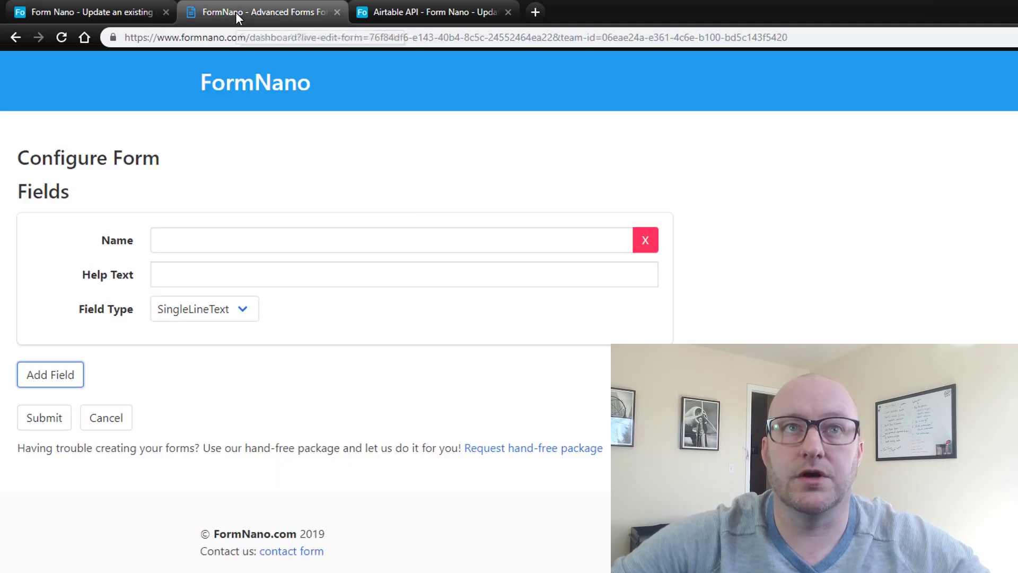
{"action": "left_click", "coordinate": [229, 242]}
{"action": "type", "text": "Email"}
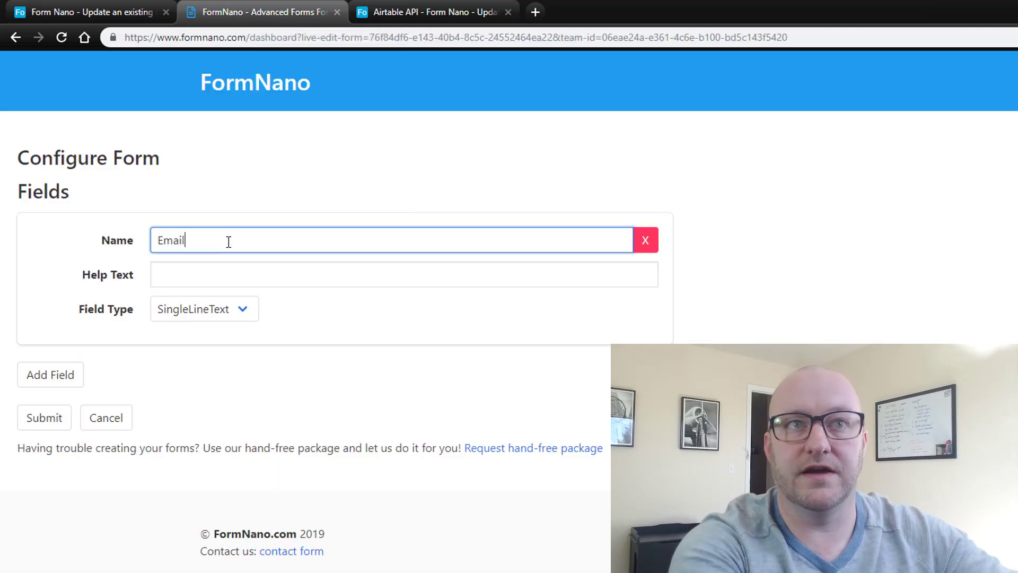
{"action": "key", "text": "Tab"}
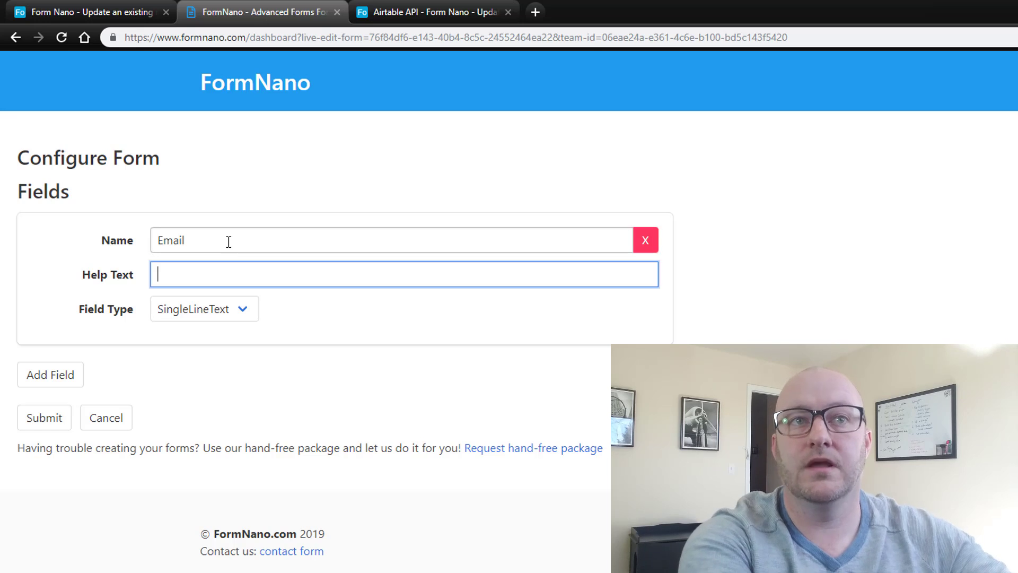
{"action": "type", "text": "Please "}
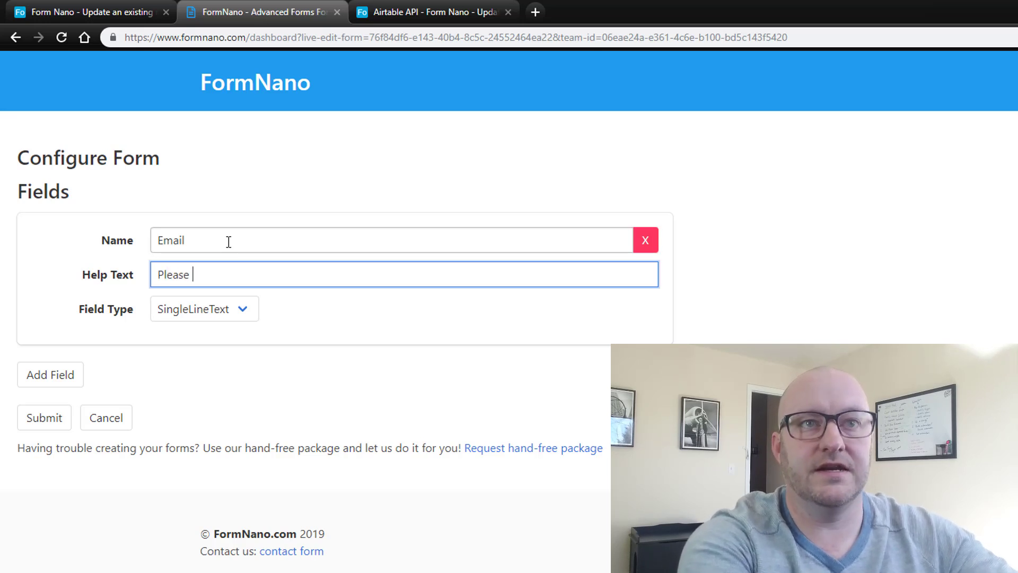
{"action": "type", "text": "update "}
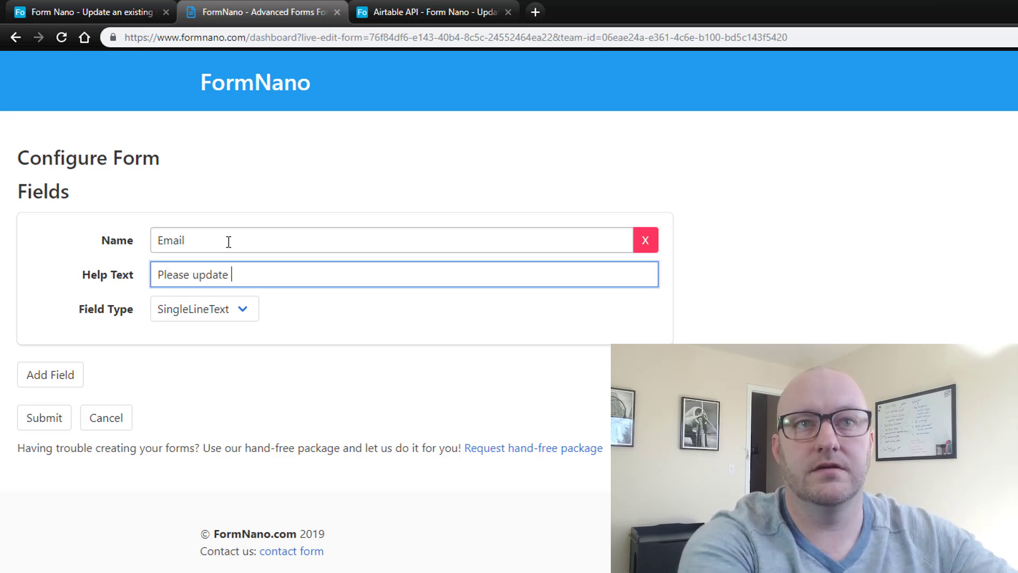
{"action": "type", "text": "your email"}
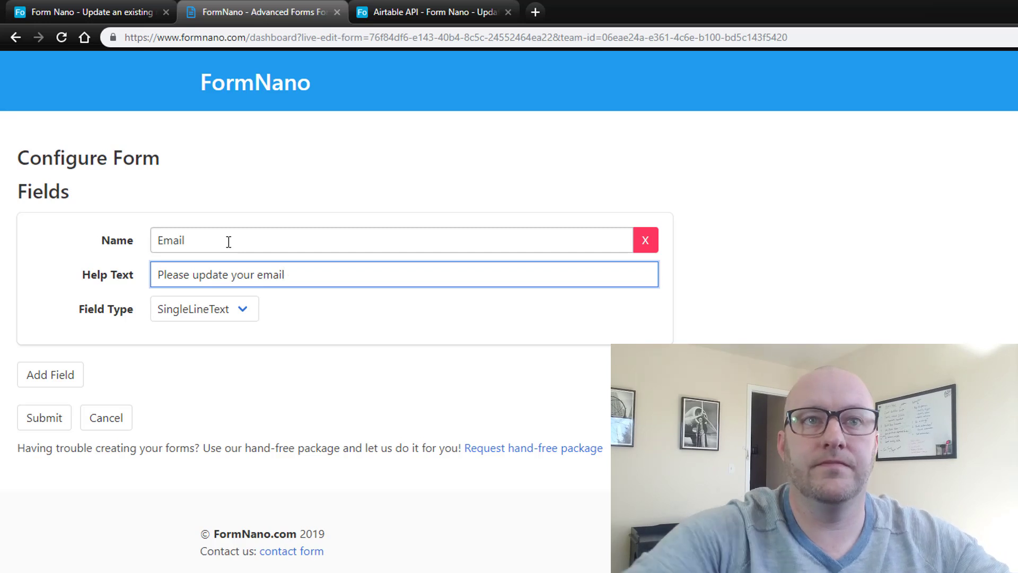
{"action": "left_click", "coordinate": [198, 316]}
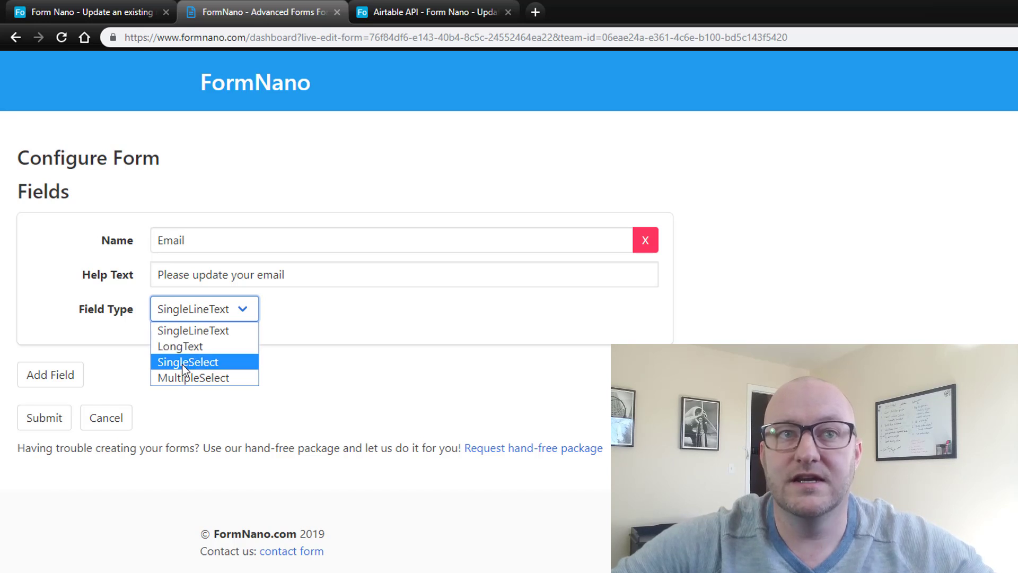
{"action": "left_click", "coordinate": [201, 333]}
{"action": "left_click", "coordinate": [221, 339]}
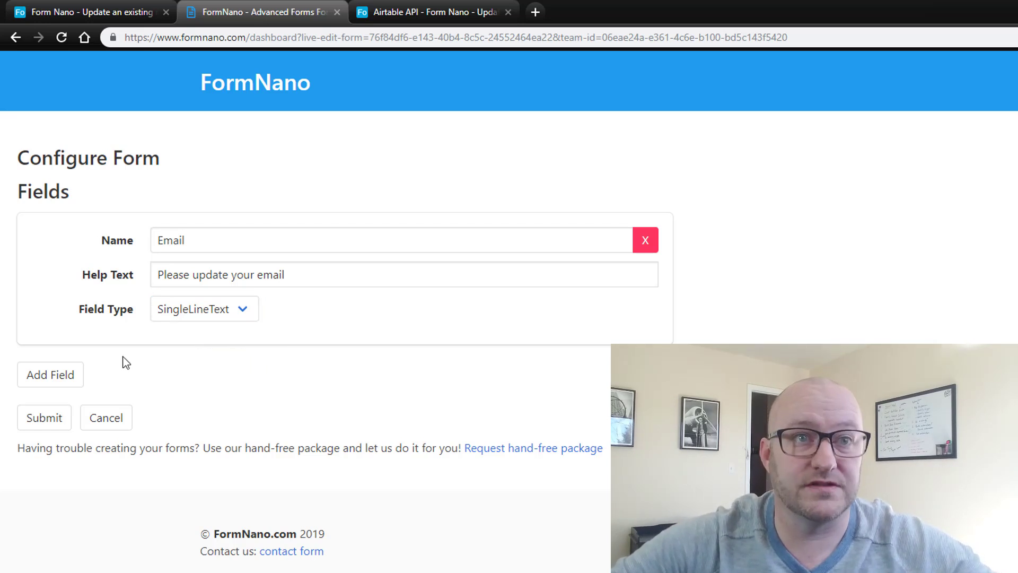
{"action": "left_click", "coordinate": [50, 375]}
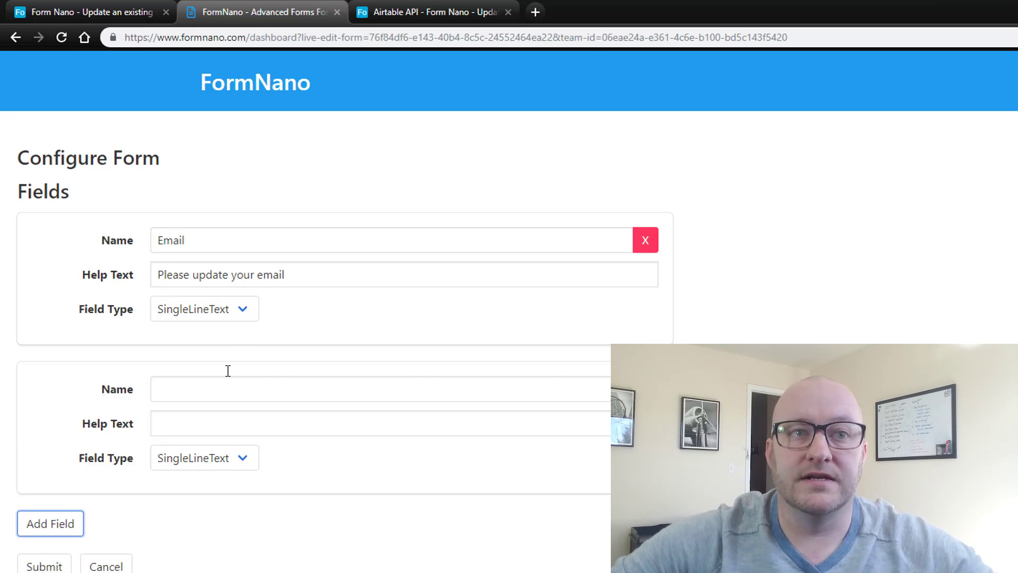
- Name the second field Phone Number with help text 'Please update your phone number' and submit
{"action": "left_click", "coordinate": [210, 383]}
{"action": "type", "text": "Ph"}
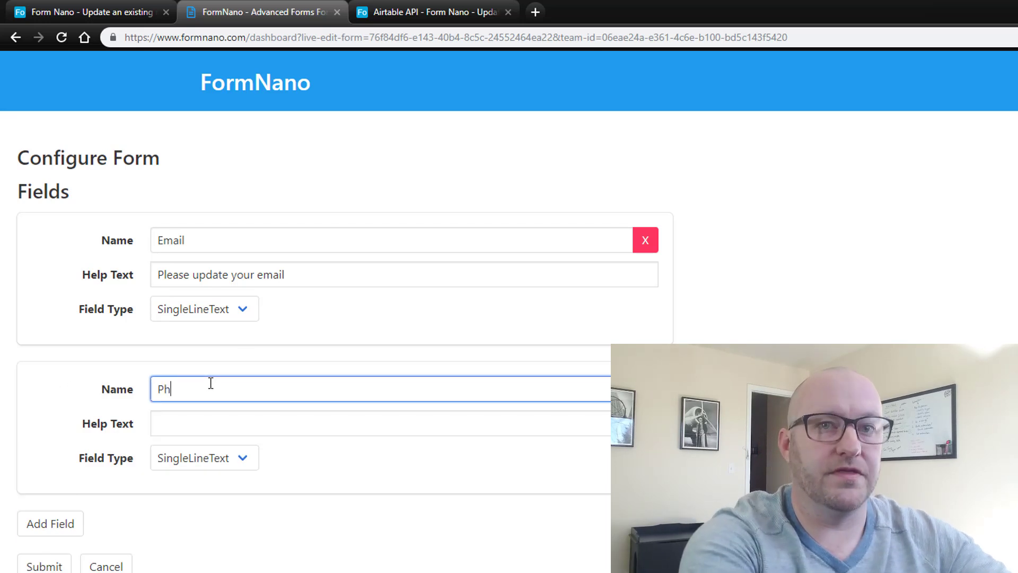
{"action": "type", "text": "one Number"}
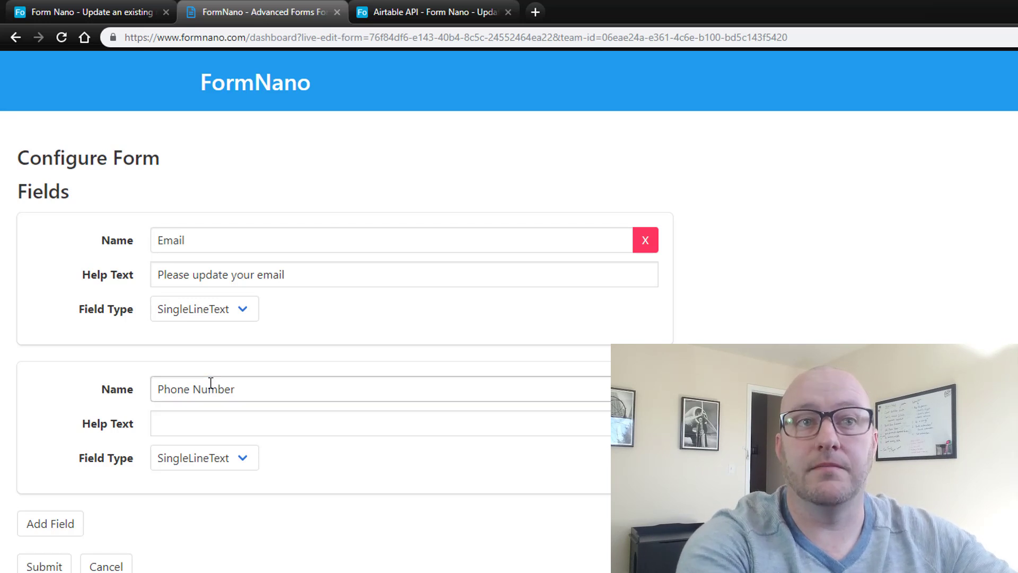
{"action": "key", "text": "Tab"}
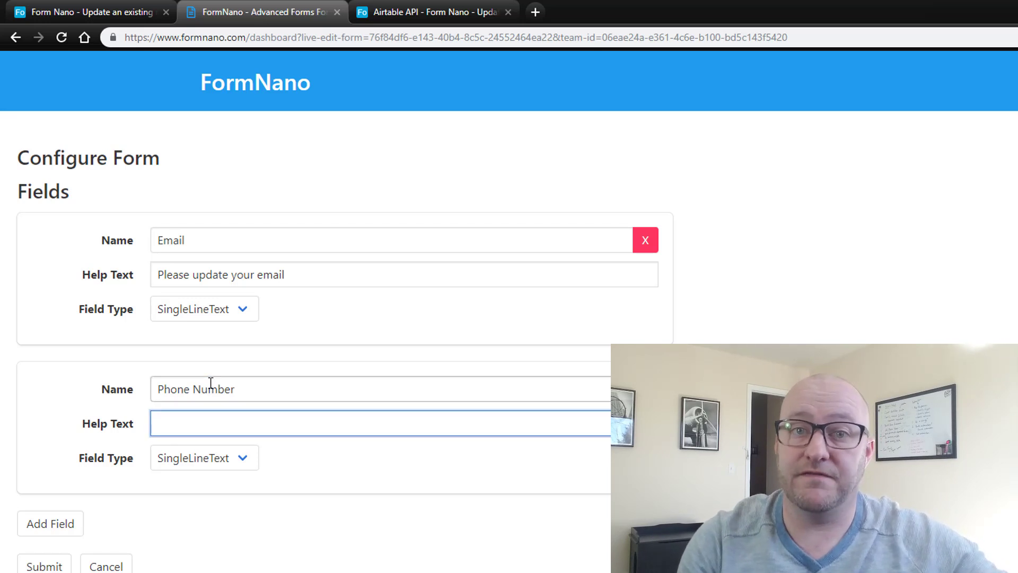
{"action": "type", "text": "Ple"}
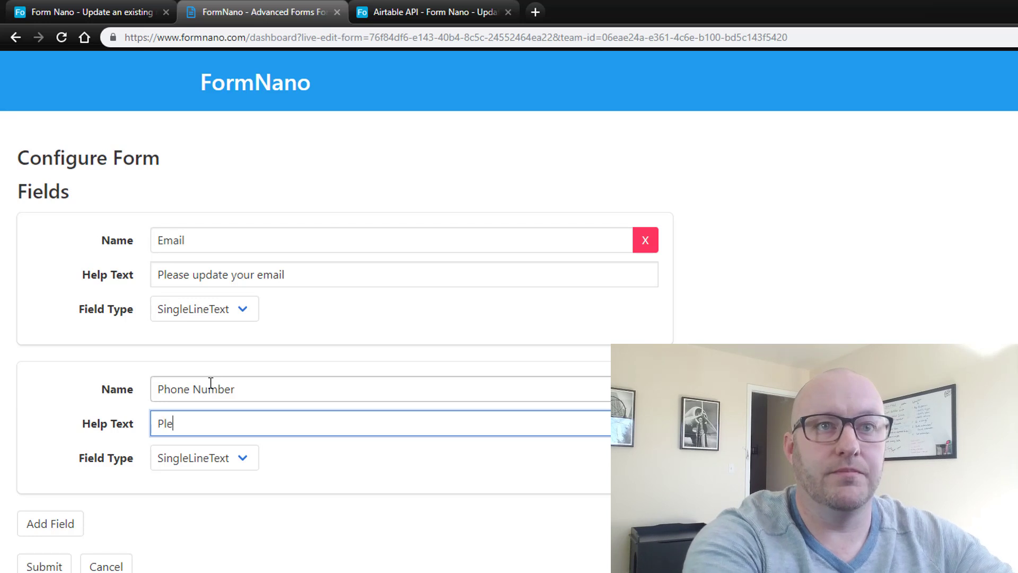
{"action": "type", "text": "ase u"}
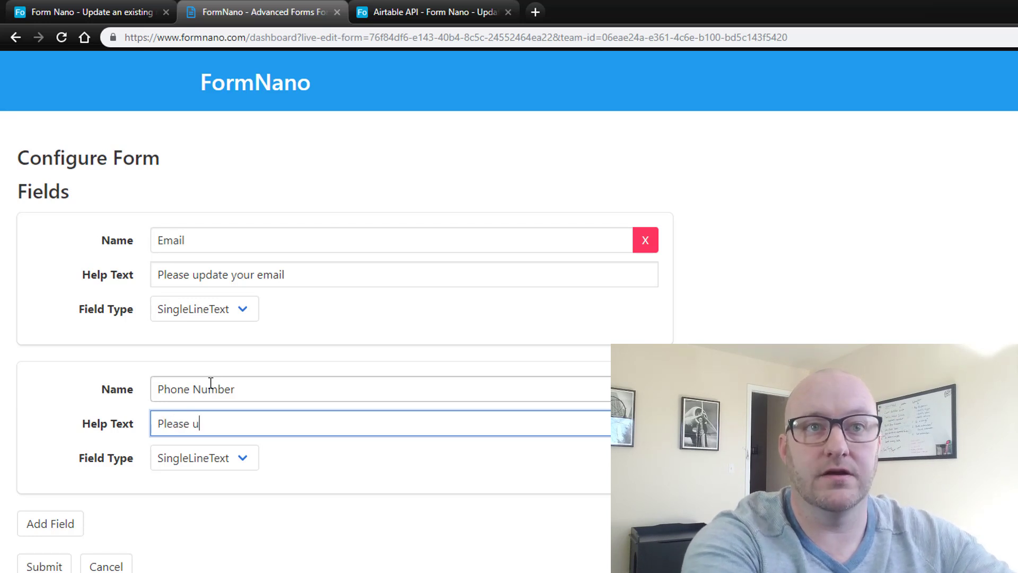
{"action": "type", "text": "pdate your p"}
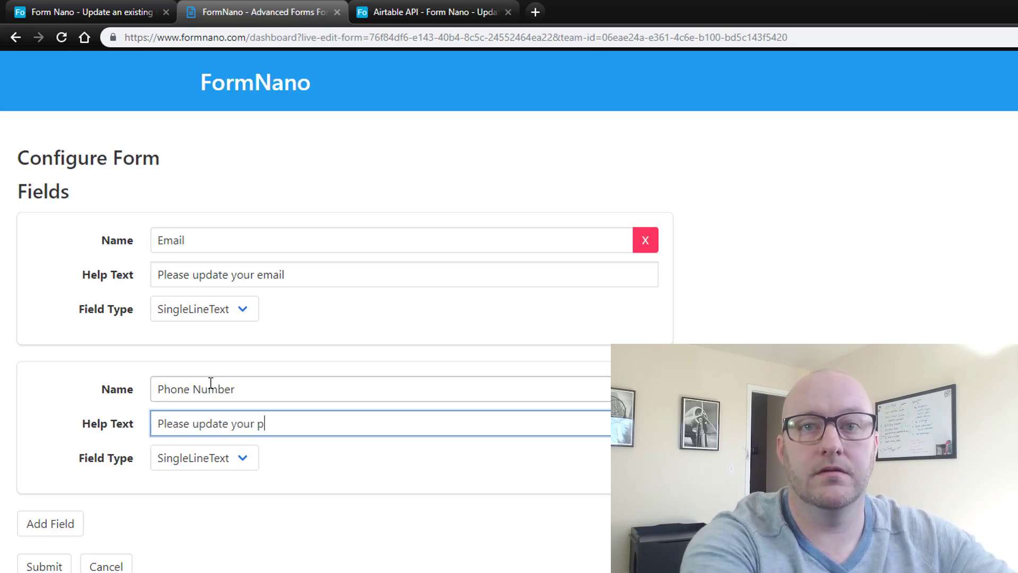
{"action": "type", "text": "hone number"}
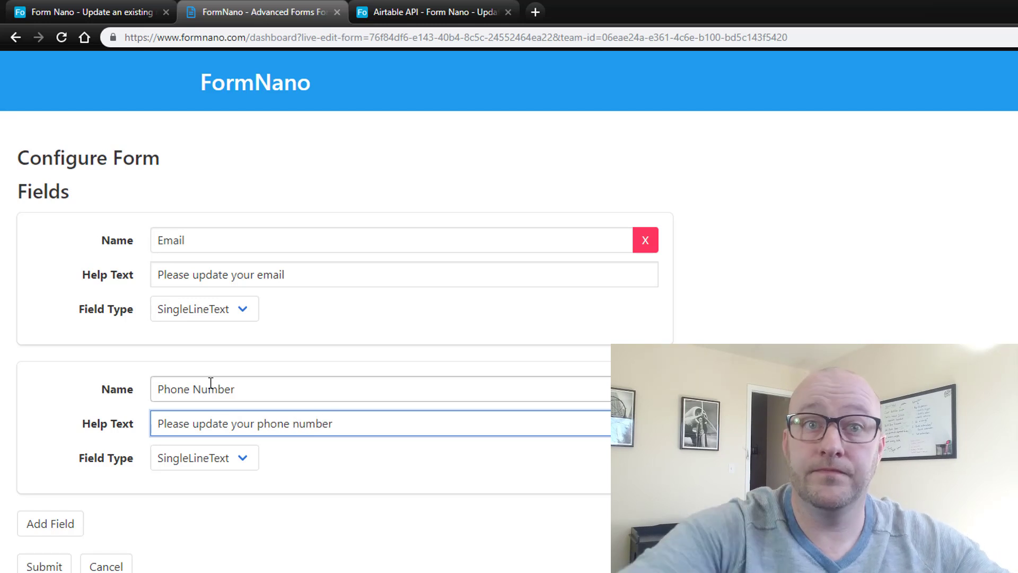
{"action": "left_click", "coordinate": [44, 565]}
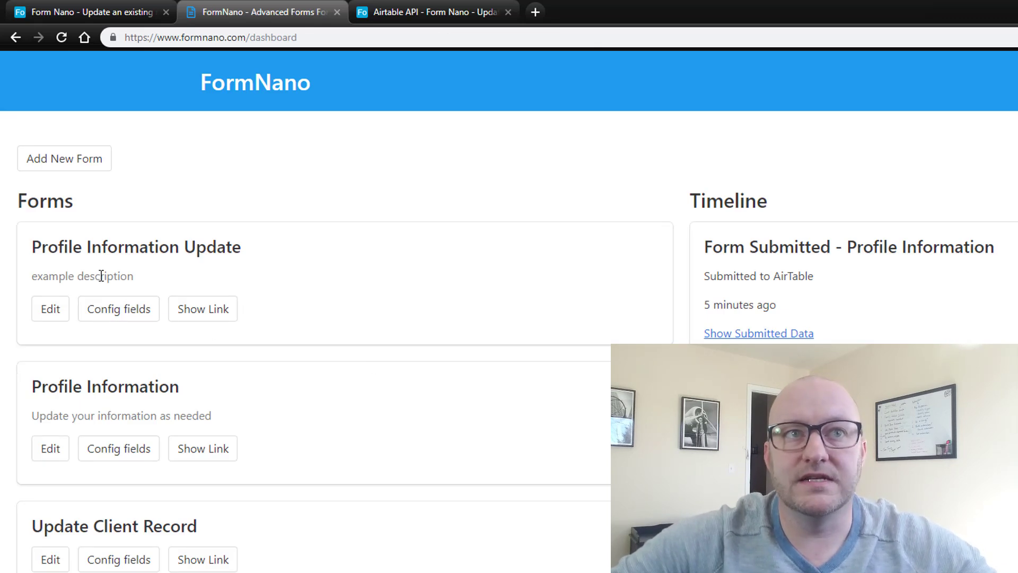
- Show the Profile Information Update link and select its URL ending in ?record_id={record_id}
{"action": "left_click", "coordinate": [203, 317]}
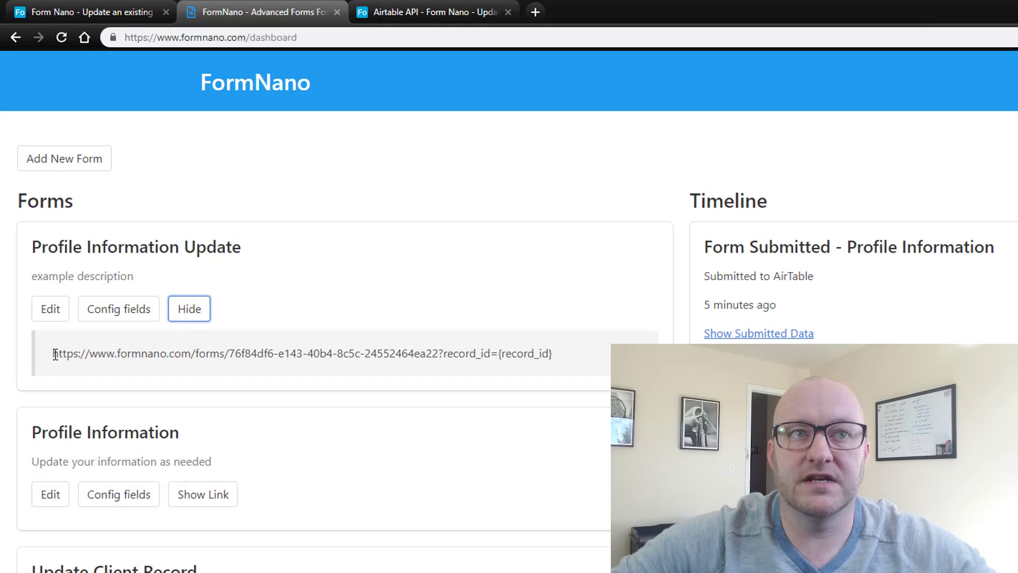
{"action": "left_click_drag", "start_coordinate": [55, 354], "coordinate": [552, 351]}
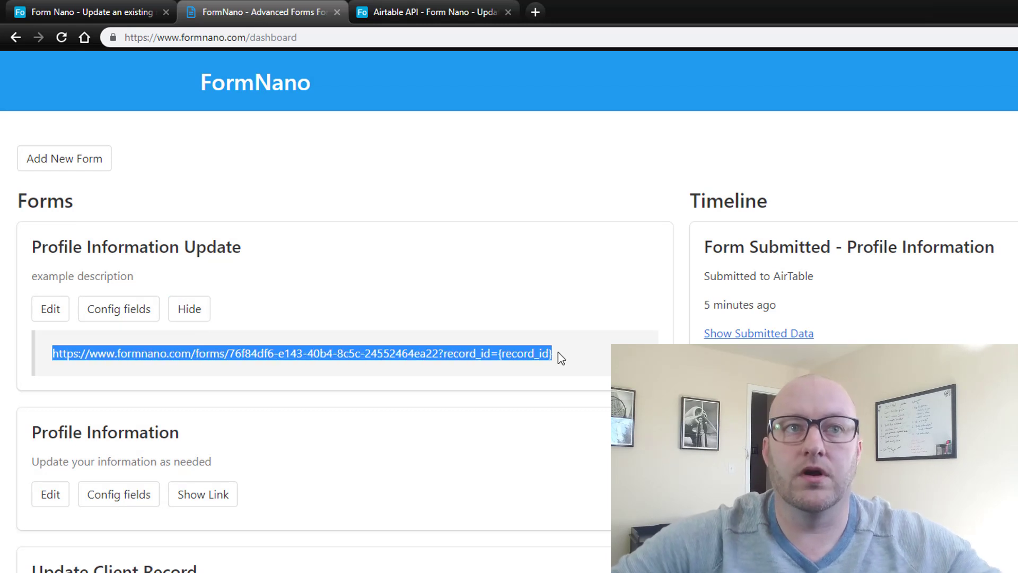
- Add a new Action Items field named Create Link with the Formula type
{"action": "left_click", "coordinate": [82, 13]}
{"action": "left_click", "coordinate": [355, 102]}
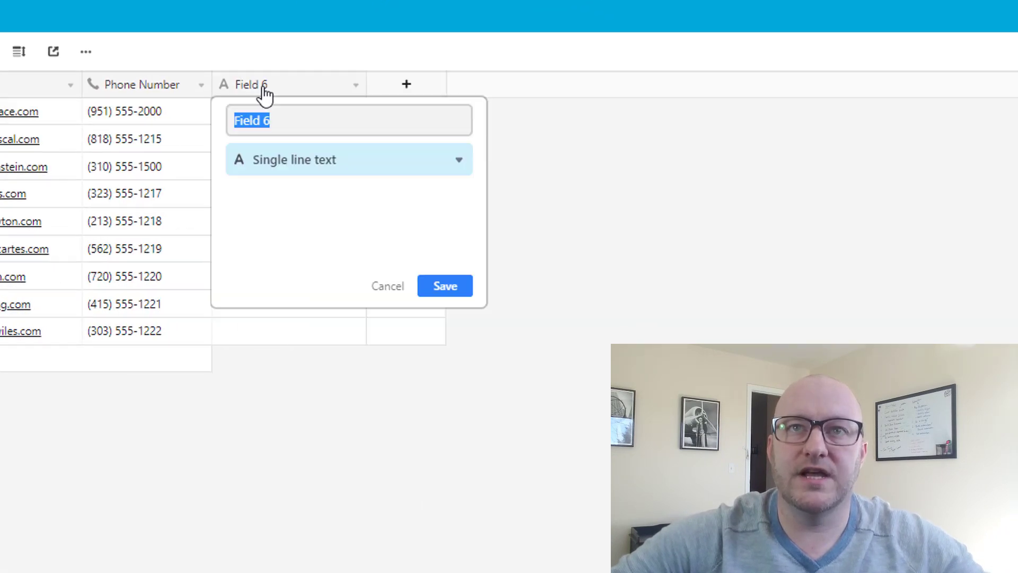
{"action": "type", "text": "Create Link"}
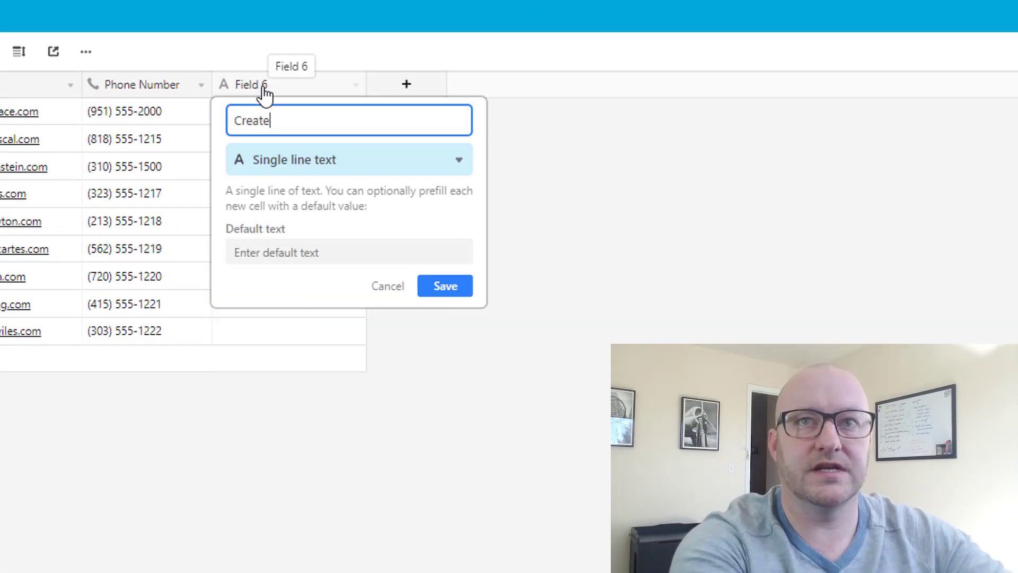
{"action": "left_click", "coordinate": [295, 159]}
{"action": "type", "text": "f"}
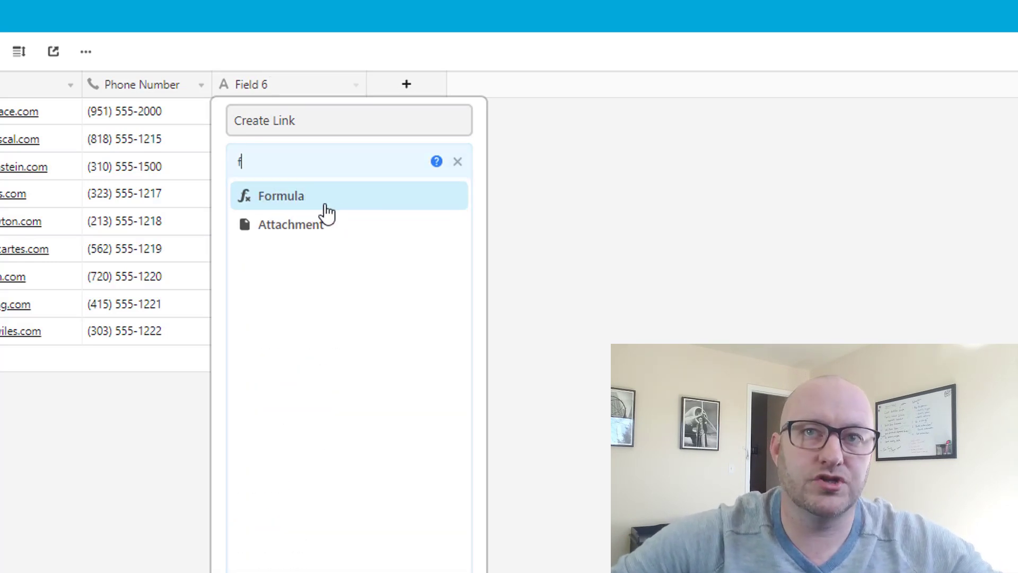
{"action": "left_click", "coordinate": [320, 207]}
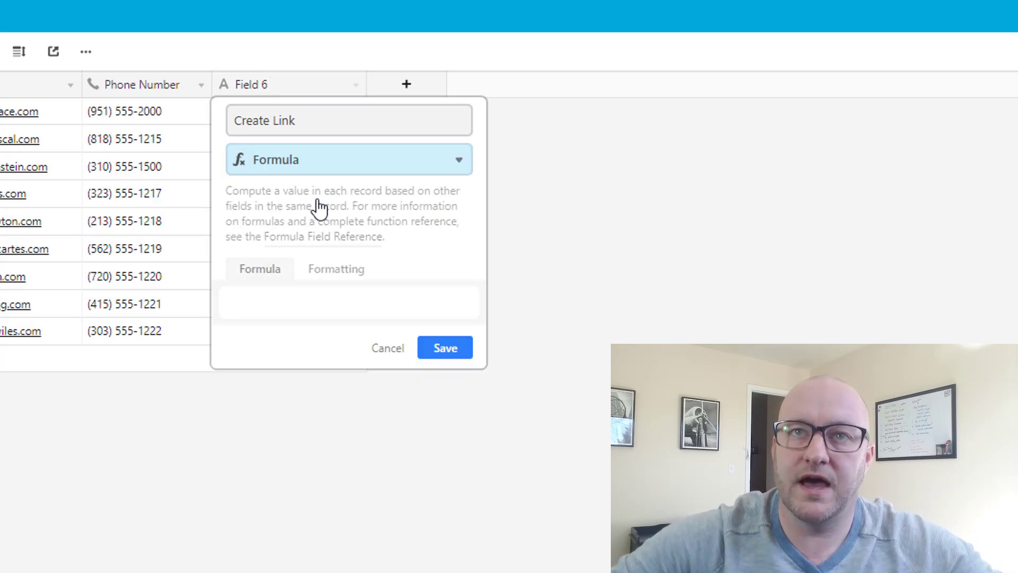
- Write CONCATENATE("<FormNano URL>?record_id=", RECORD_ID()) as the formula, using the pasted form URL
{"action": "left_click", "coordinate": [313, 299]}
{"action": "type", "text": "conca"}
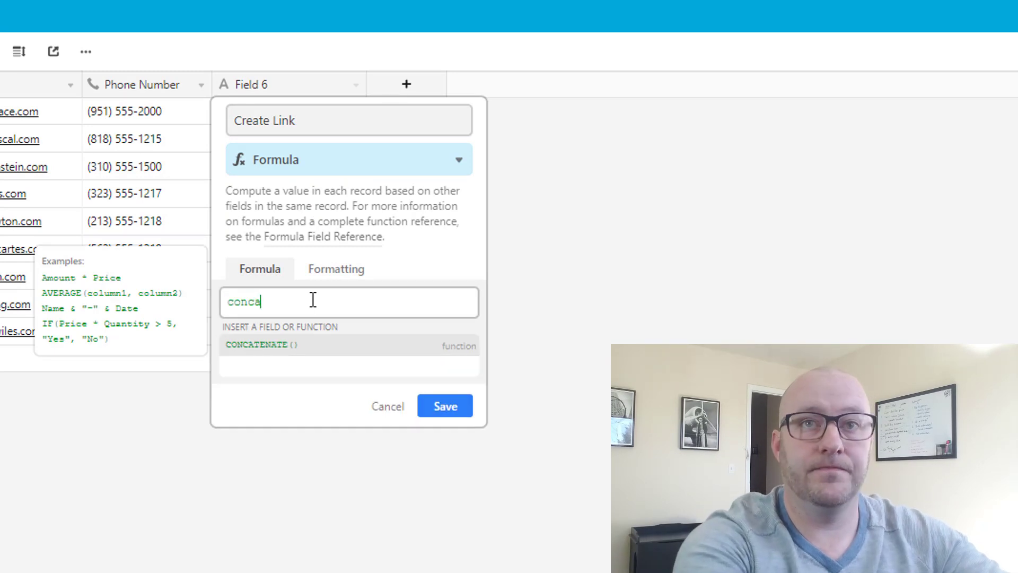
{"action": "key", "text": "Tab"}
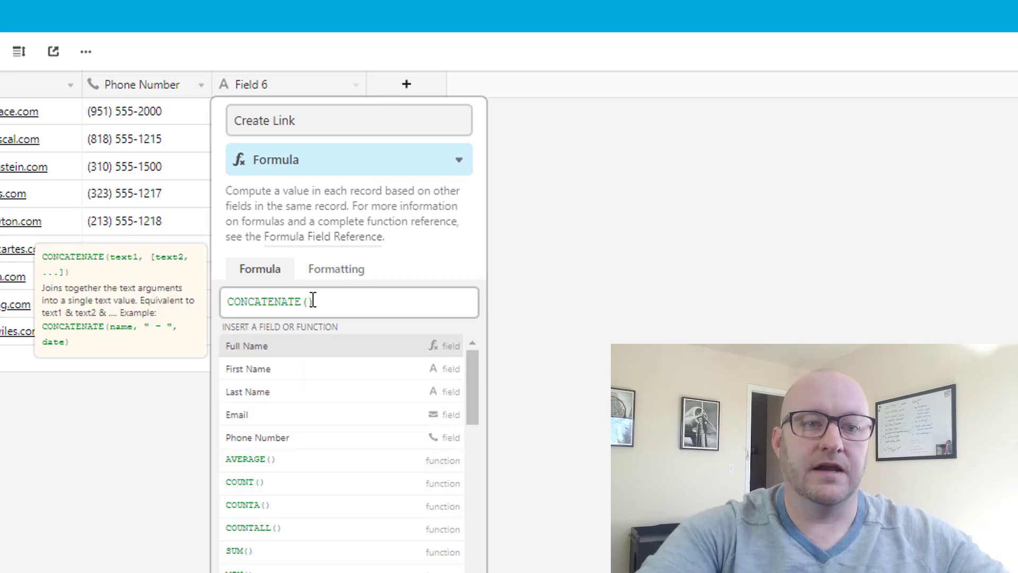
{"action": "type", "text": "\""}
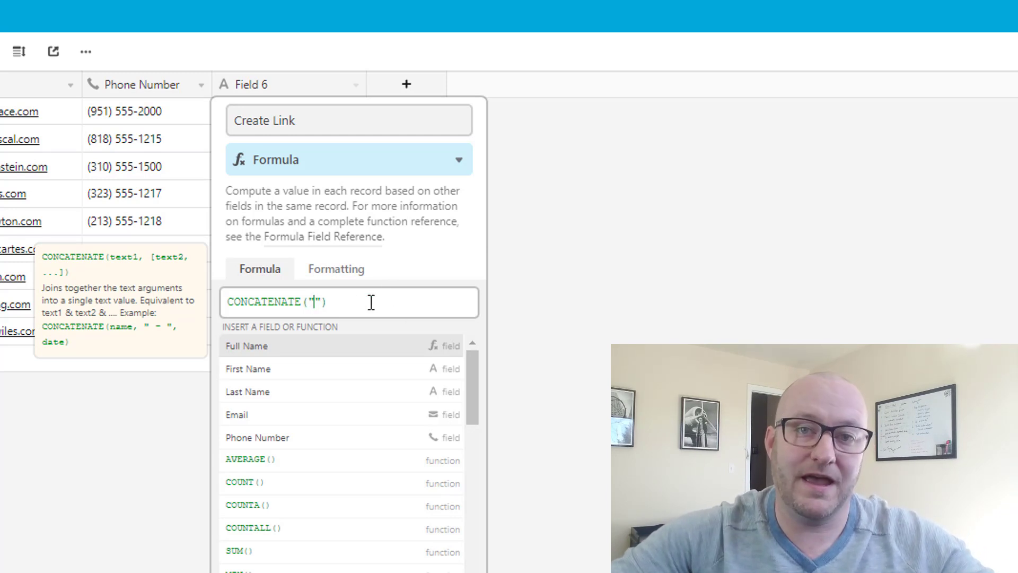
{"action": "type", "text": "https://www.formnano.com/forms/76f84df6-e143-40b4-8c5c-24552464ea22?record_id={record_id}"}
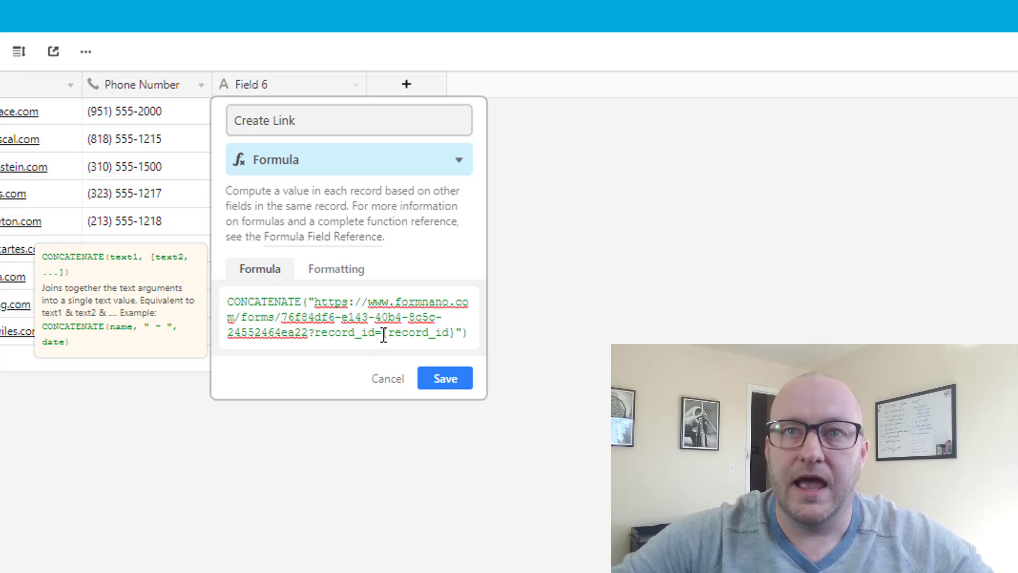
{"action": "left_click_drag", "start_coordinate": [381, 333], "coordinate": [455, 332]}
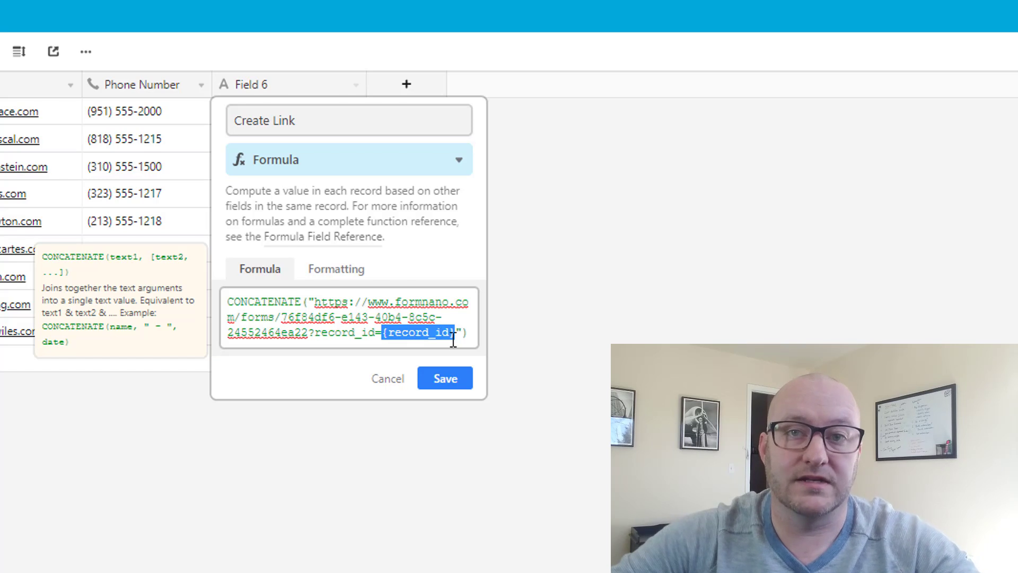
{"action": "key", "text": "BackSpace"}
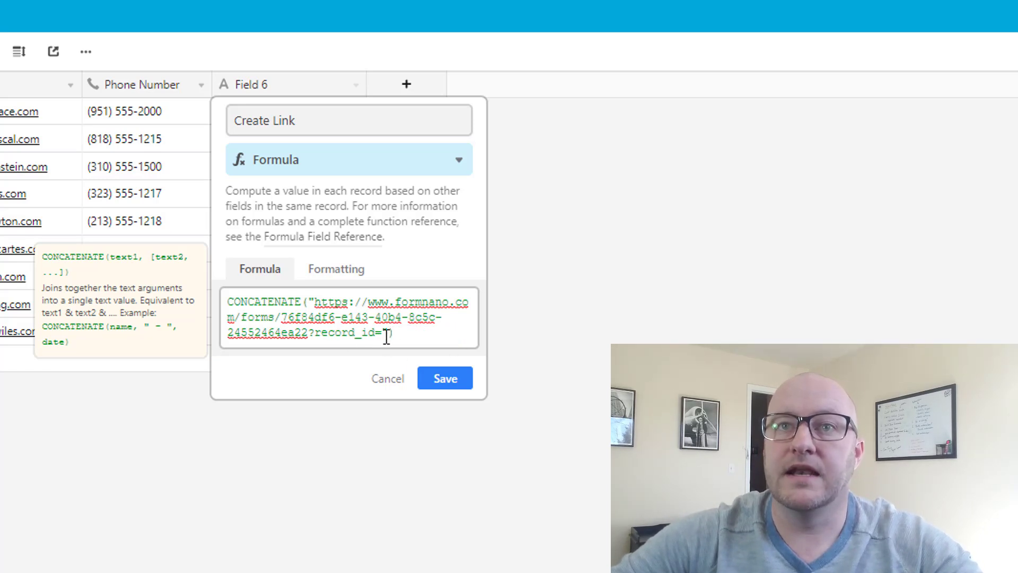
{"action": "left_click", "coordinate": [390, 332]}
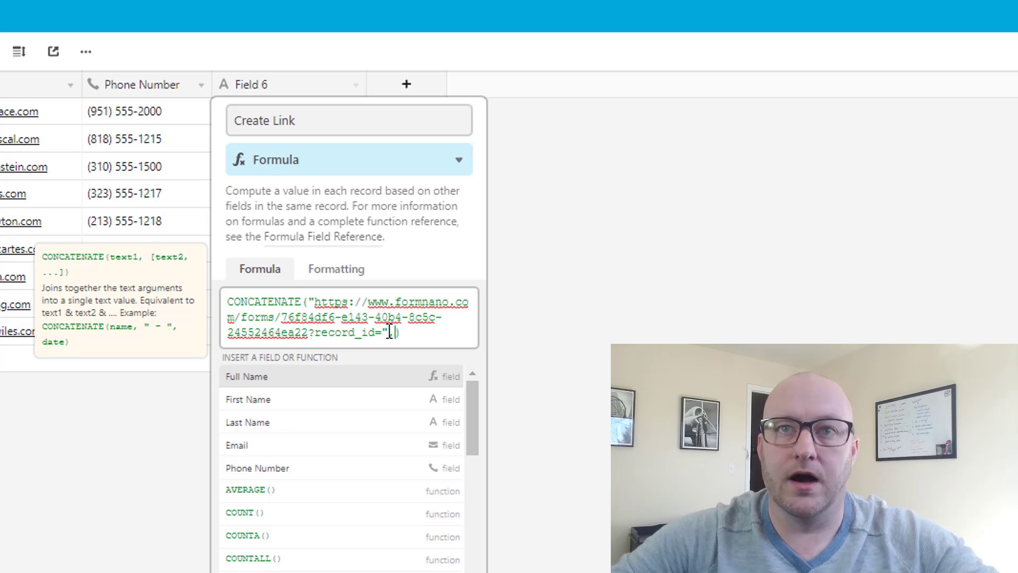
{"action": "type", "text": "rec"}
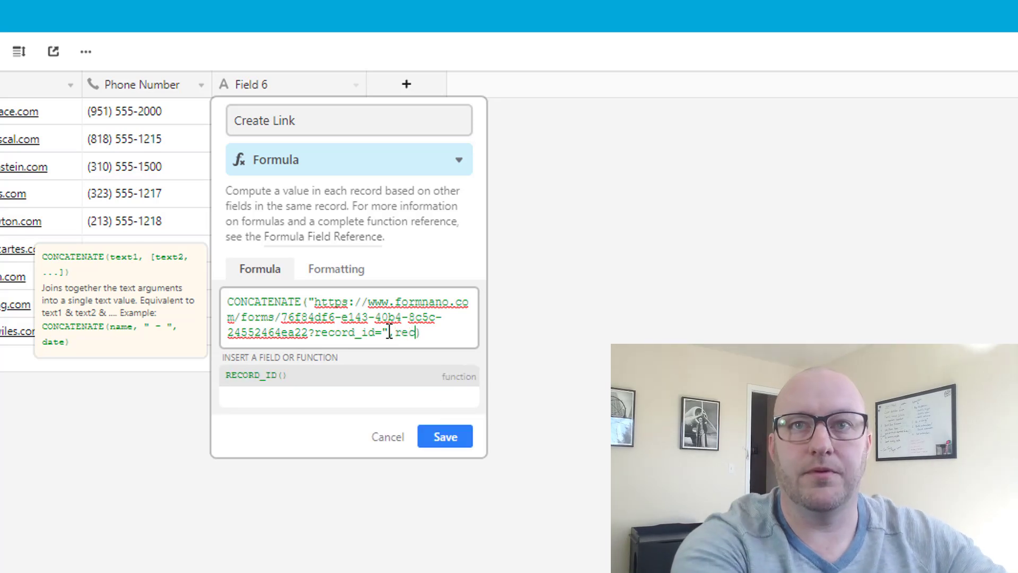
{"action": "key", "text": "Tab"}
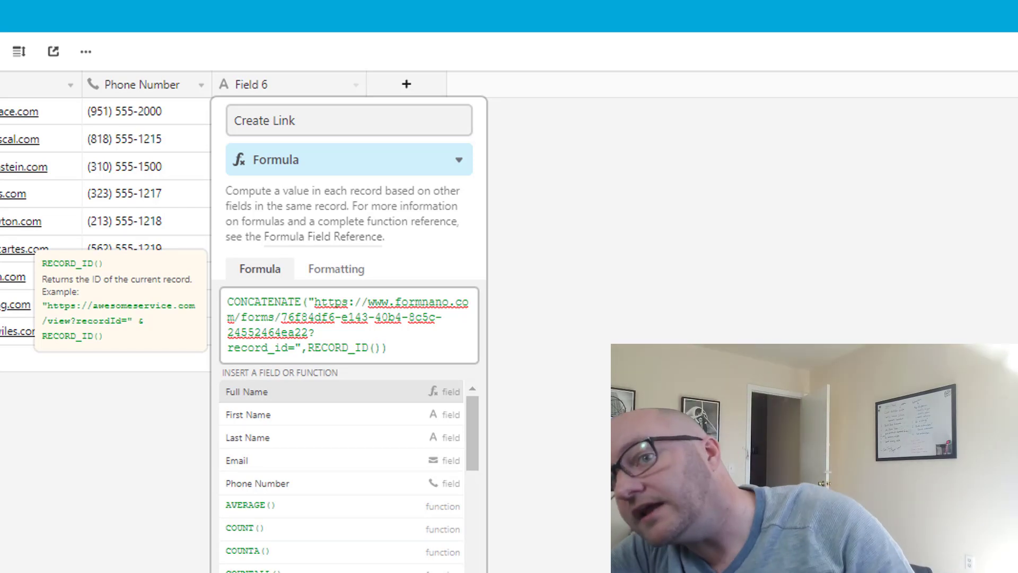
- Save the Create Link field, widen its column, and compare the record IDs in rows 1, 2 and 6
{"action": "left_click", "coordinate": [445, 391]}
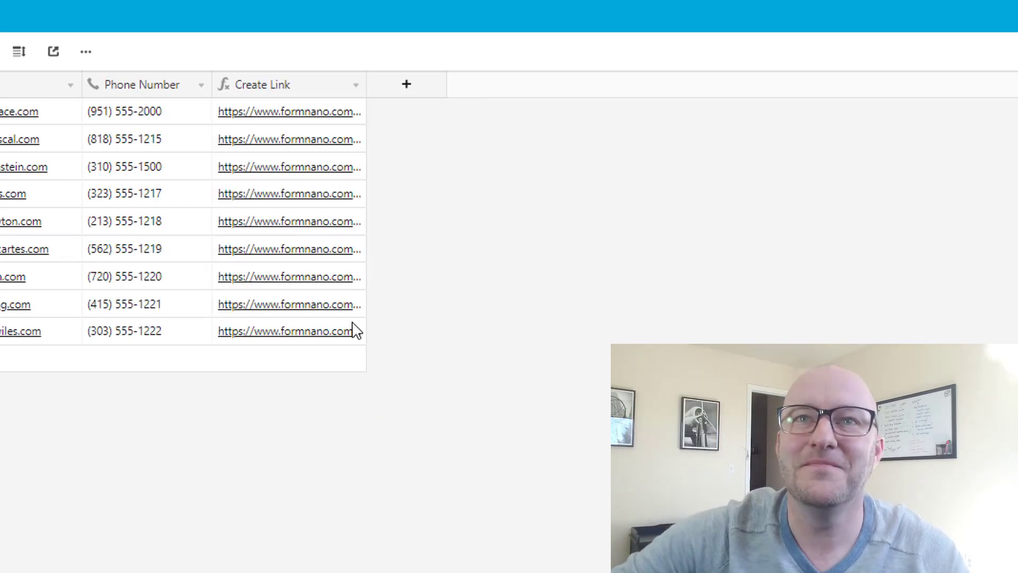
{"action": "left_click_drag", "start_coordinate": [366, 89], "coordinate": [856, 110]}
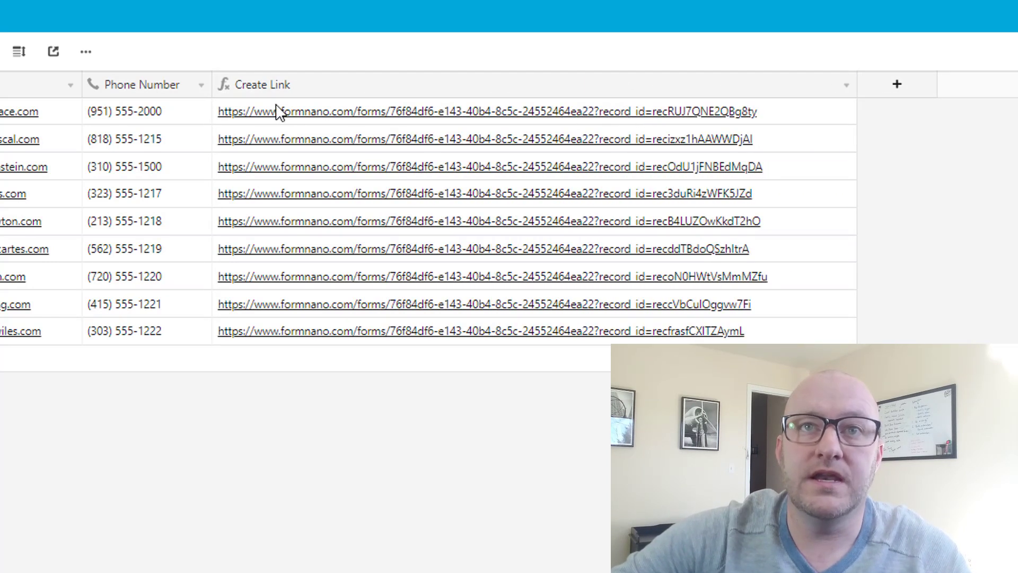
{"action": "left_click", "coordinate": [661, 121]}
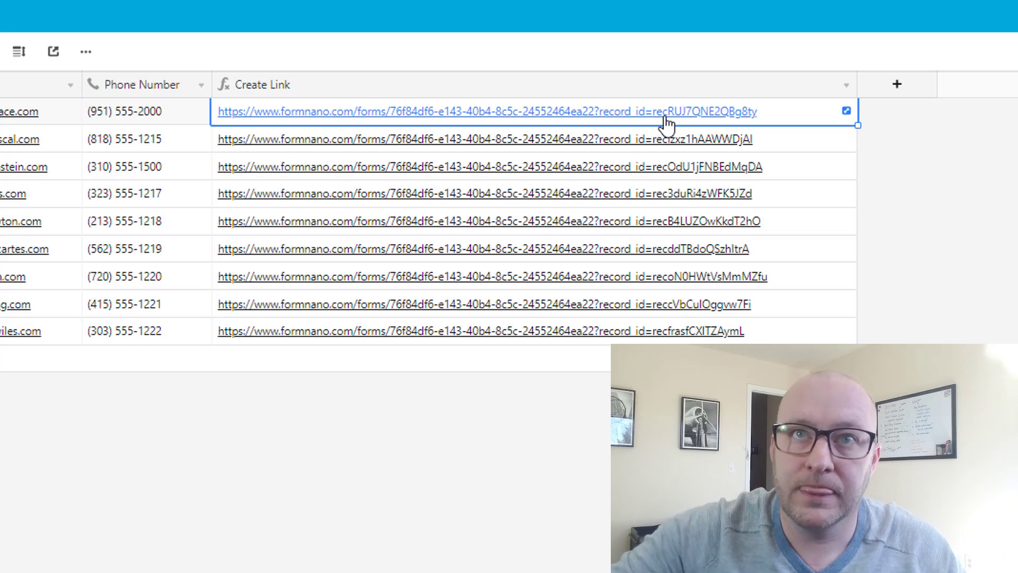
{"action": "left_click", "coordinate": [276, 143]}
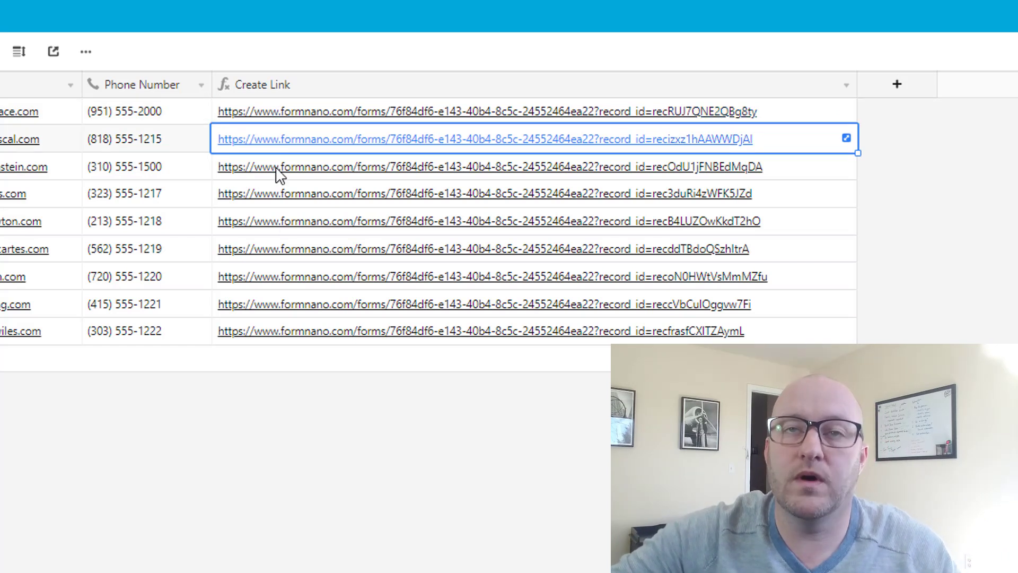
{"action": "left_click", "coordinate": [276, 250]}
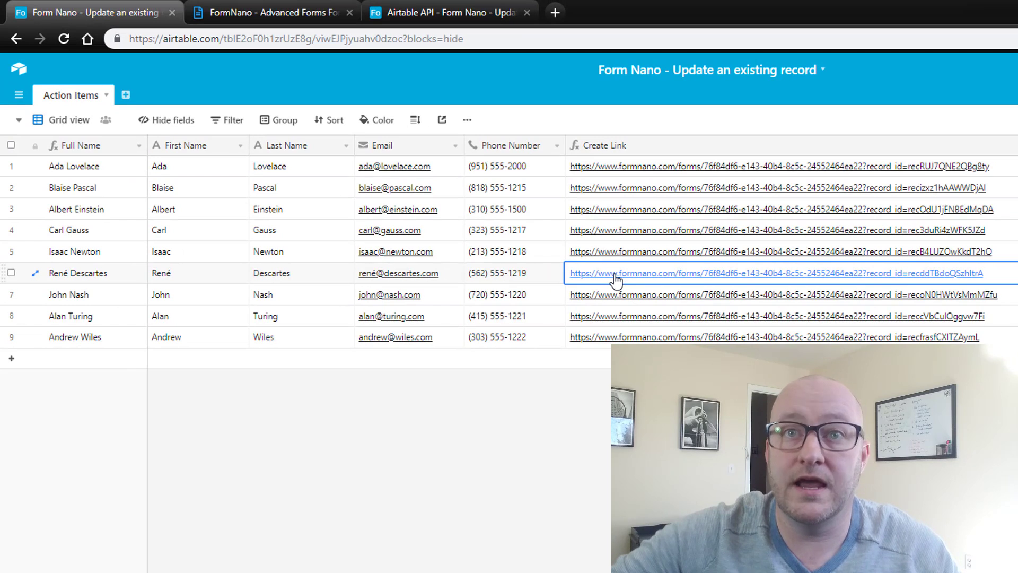
- Through row 6's form link, change the phone number's last four digits to 9999 and submit
{"action": "left_click", "coordinate": [615, 276]}
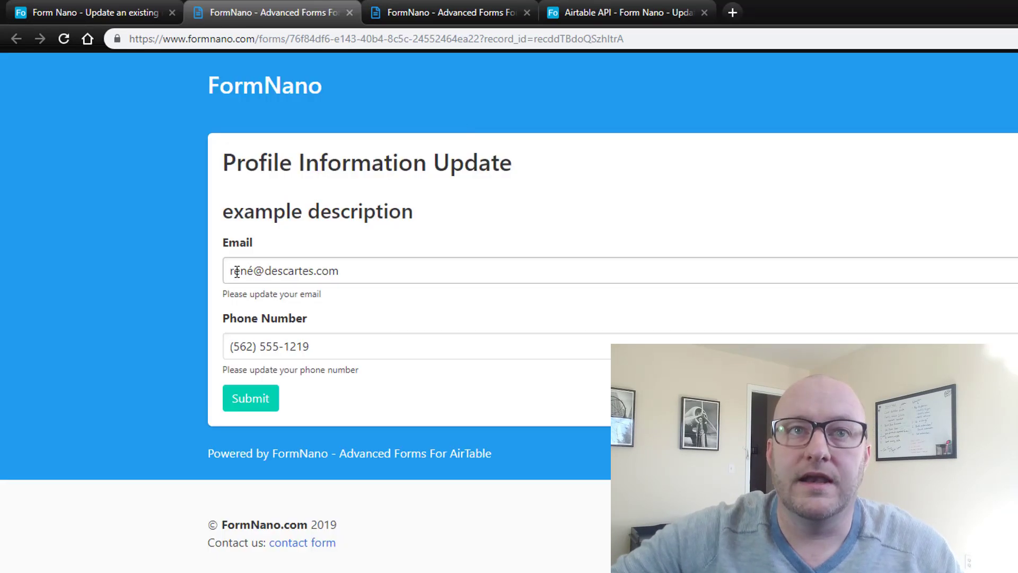
{"action": "left_click_drag", "start_coordinate": [267, 272], "coordinate": [353, 272]}
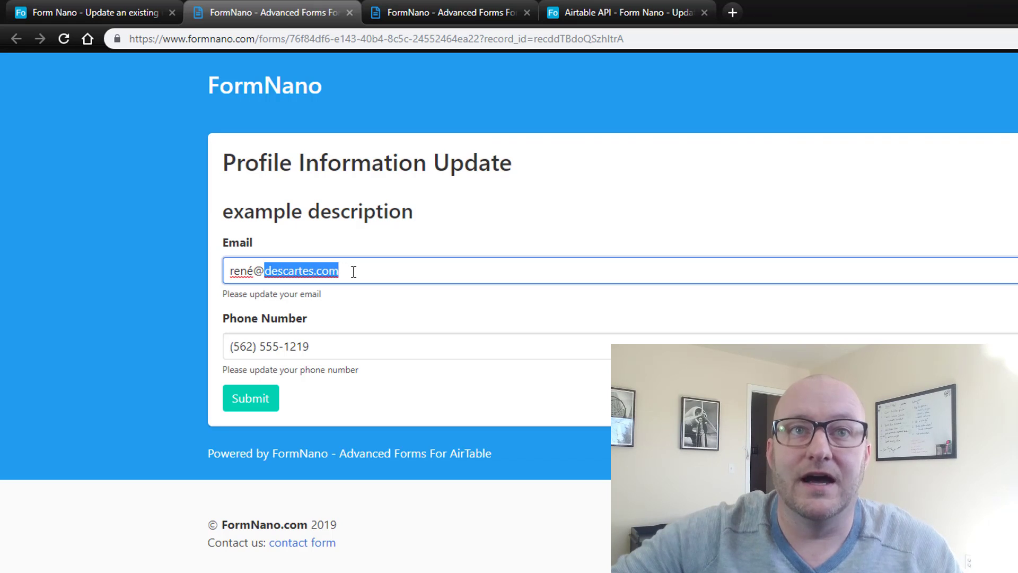
{"action": "left_click", "coordinate": [283, 271]}
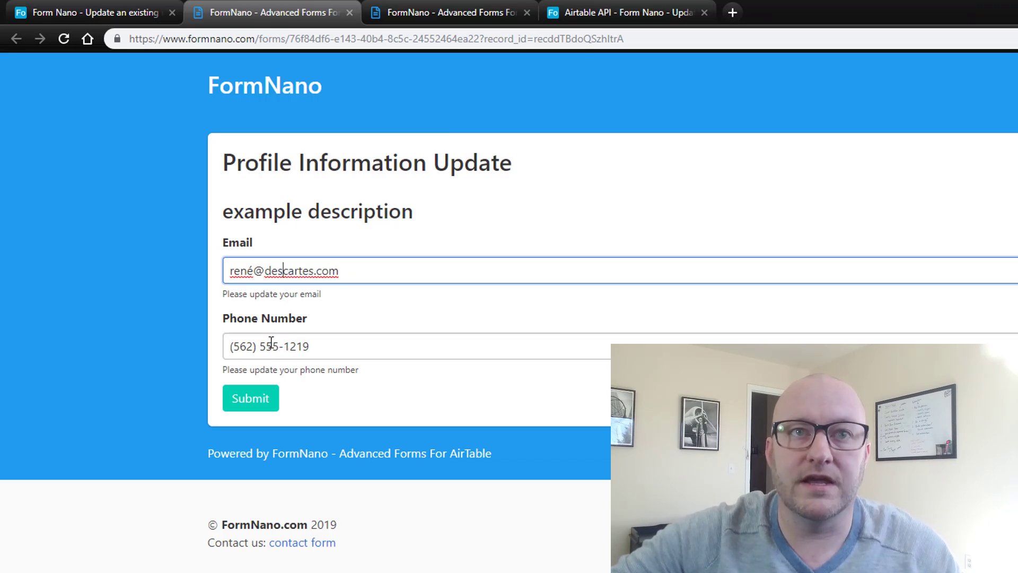
{"action": "left_click_drag", "start_coordinate": [284, 345], "coordinate": [323, 348]}
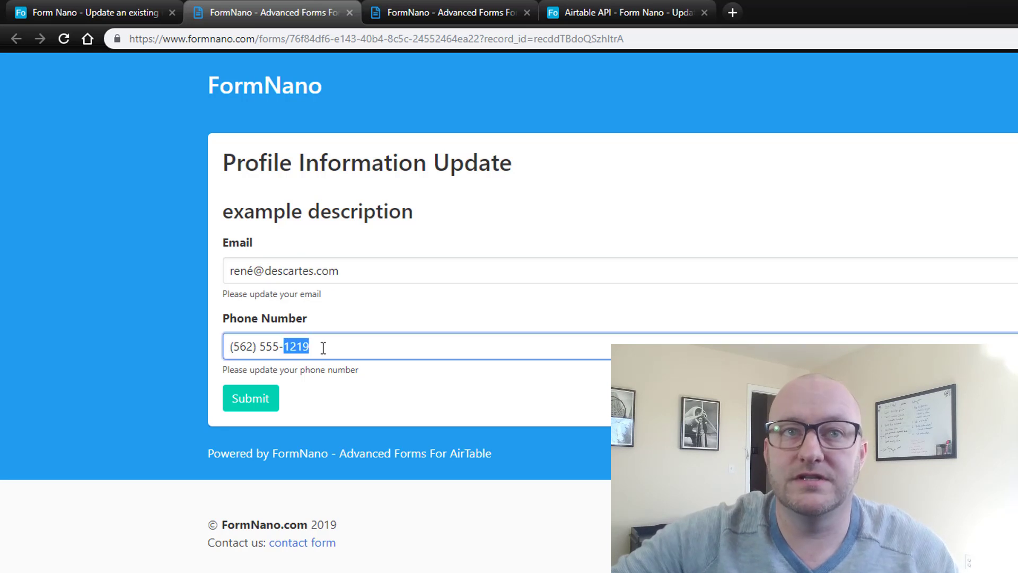
{"action": "type", "text": "9999"}
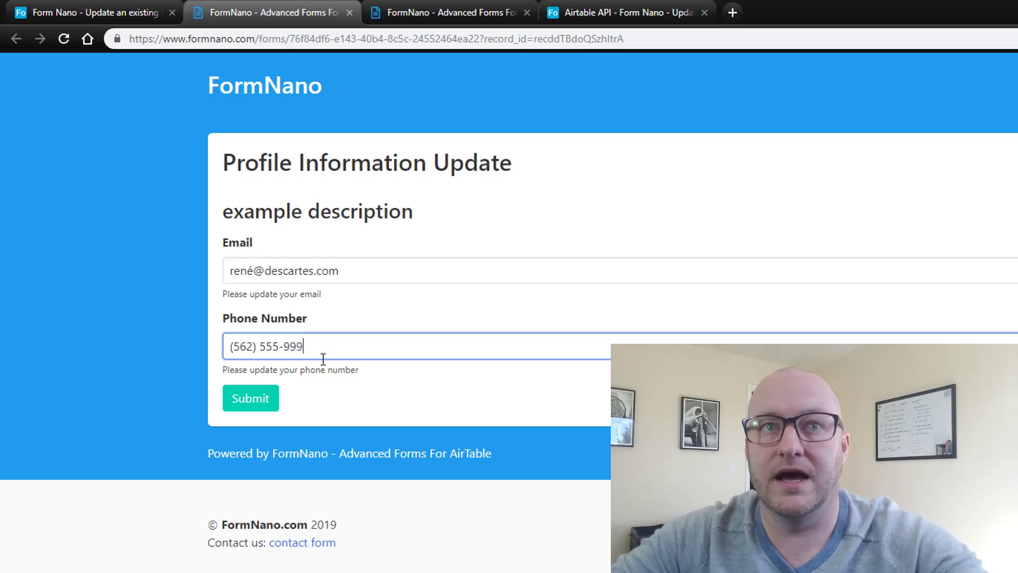
{"action": "left_click", "coordinate": [265, 400]}
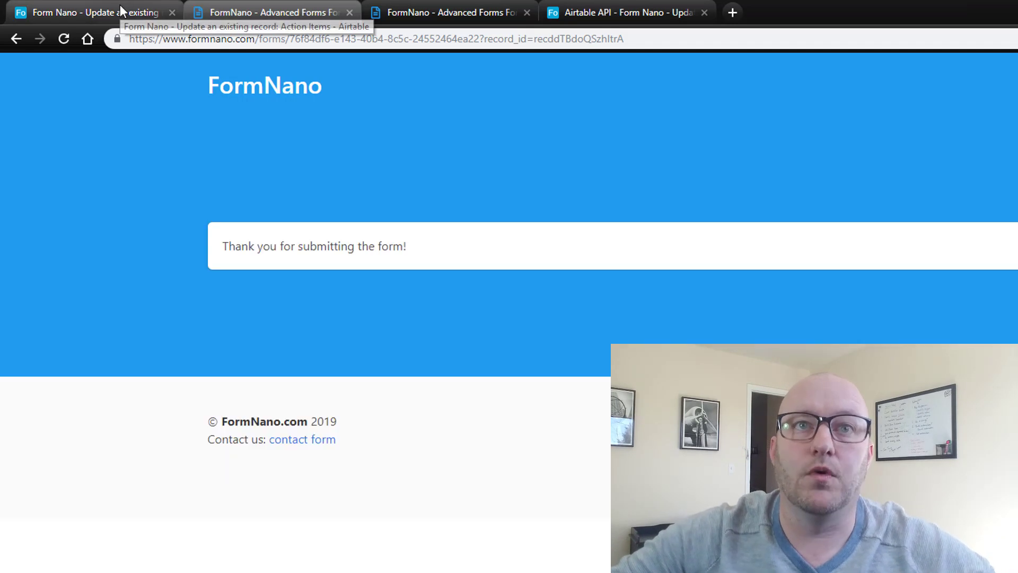
{"action": "left_click", "coordinate": [120, 4]}
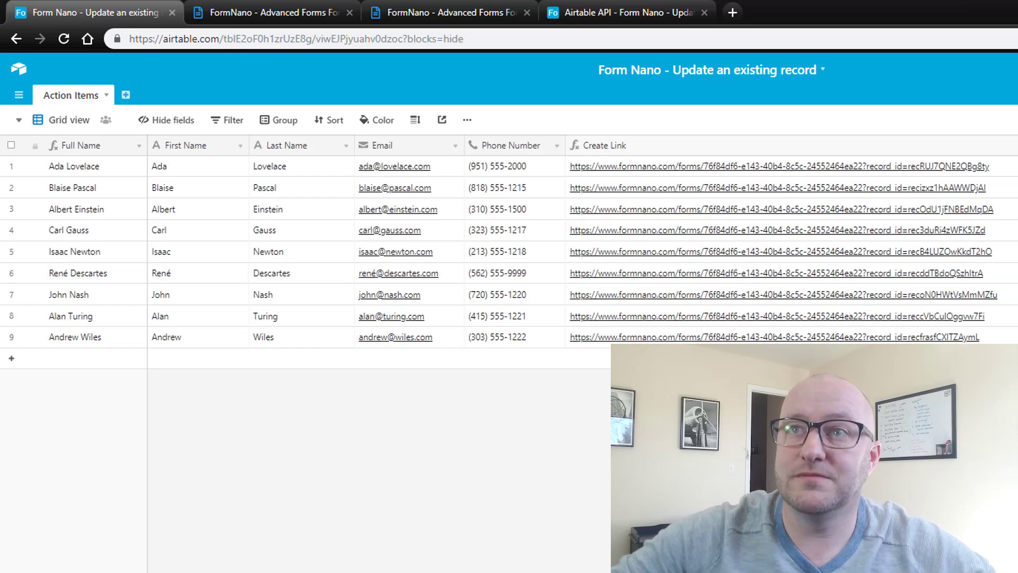
- Narrow the Create Link column back and select row 1's link
{"action": "left_click_drag", "start_coordinate": [998, 146], "coordinate": [664, 153]}
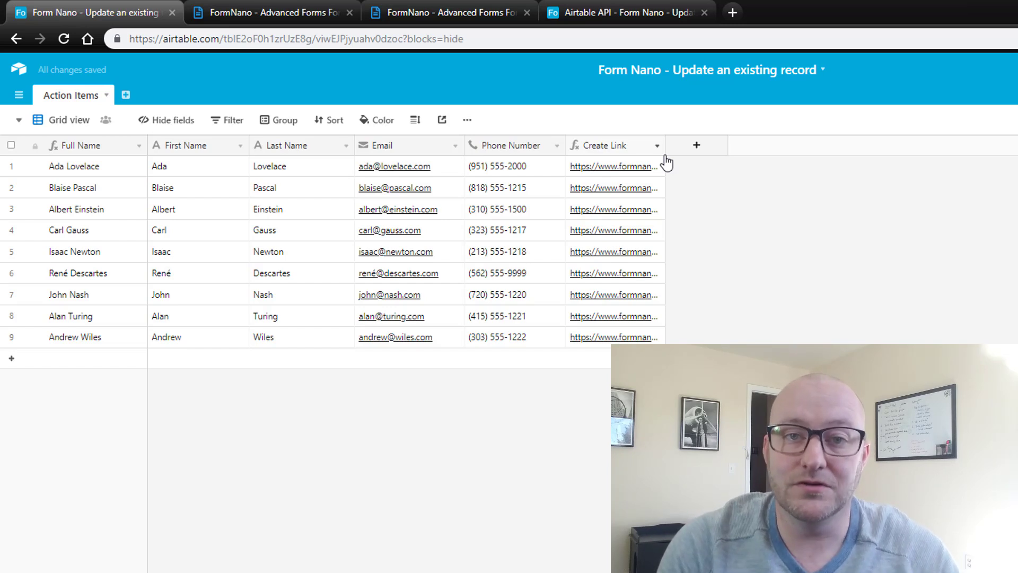
{"action": "left_click", "coordinate": [615, 167]}
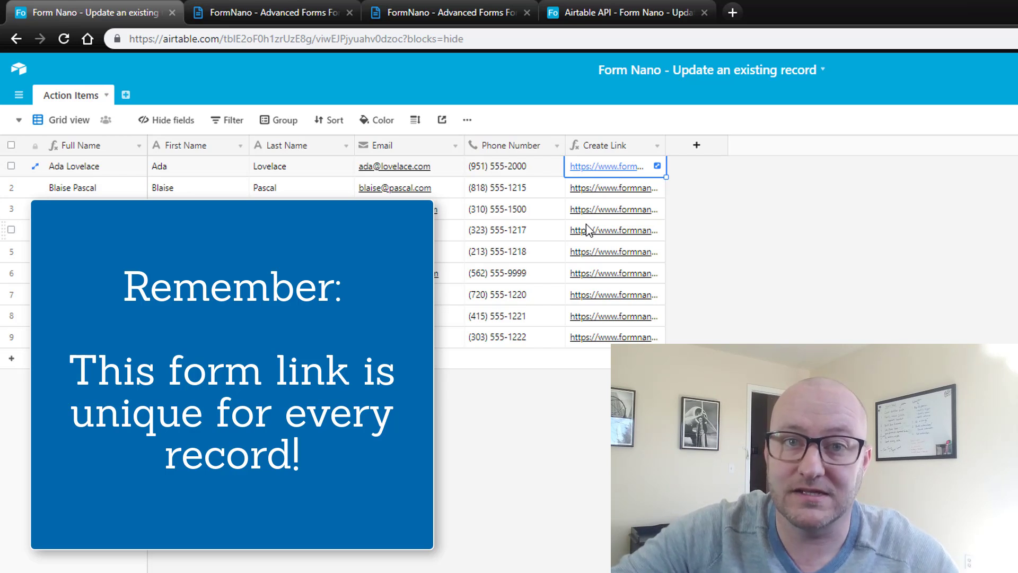
{"action": "left_click", "coordinate": [518, 239]}
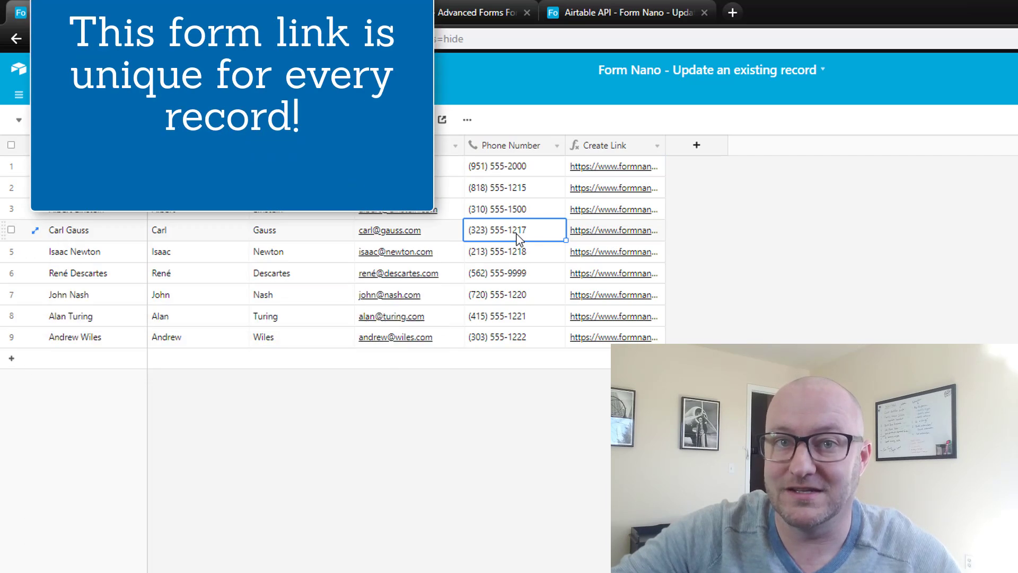